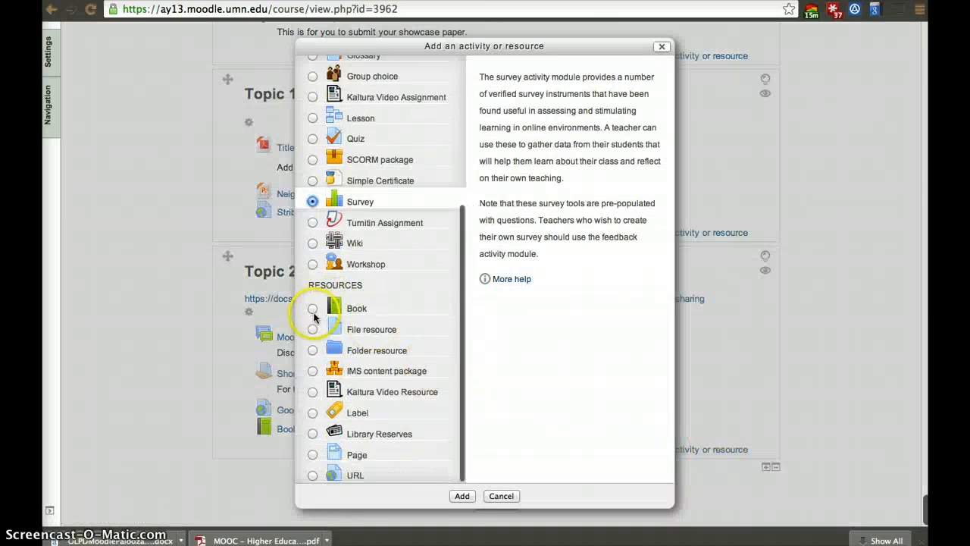
Add a Book resource named Venezuela with the description "Book about Venezuela" to Topic 20, then save and display it
left_click(313, 310)
left_click(458, 495)
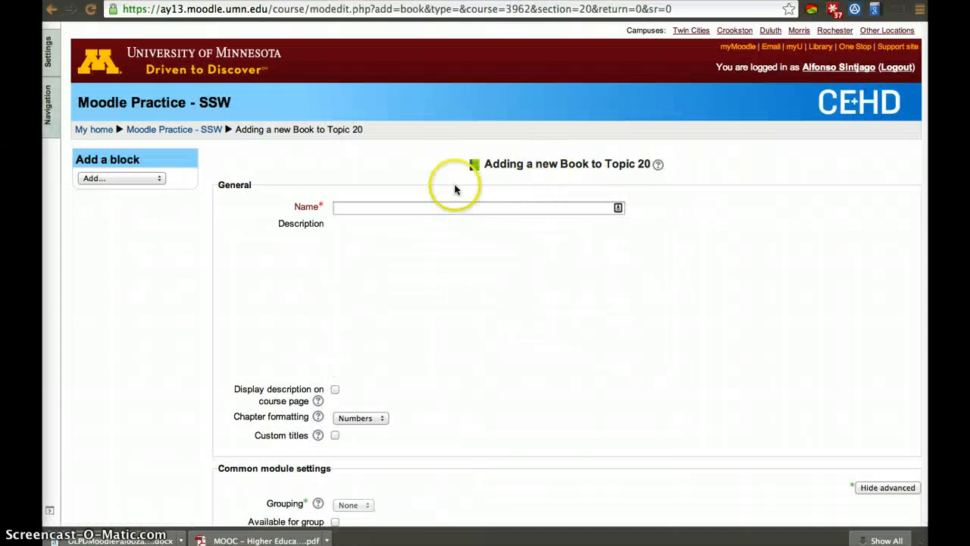
left_click(437, 208)
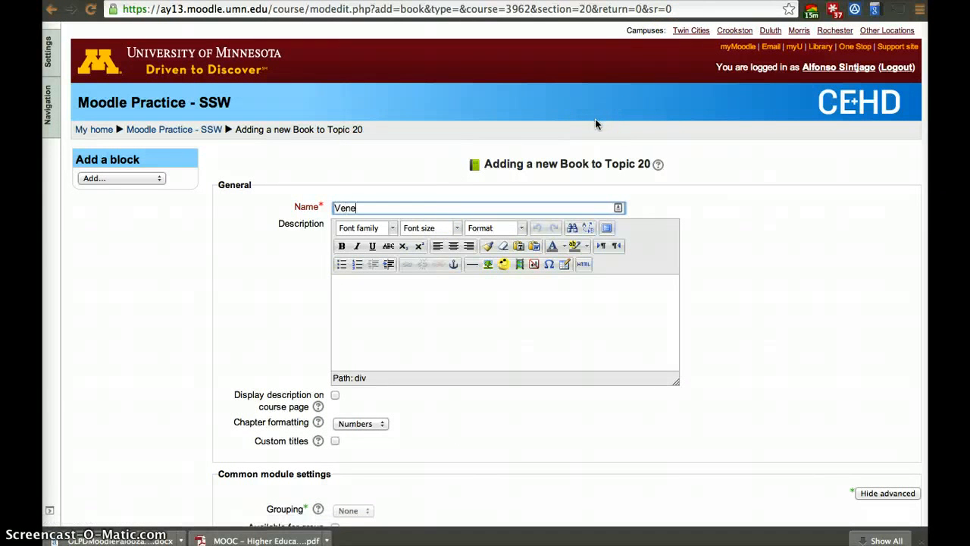
type("Venezuela")
left_click(513, 332)
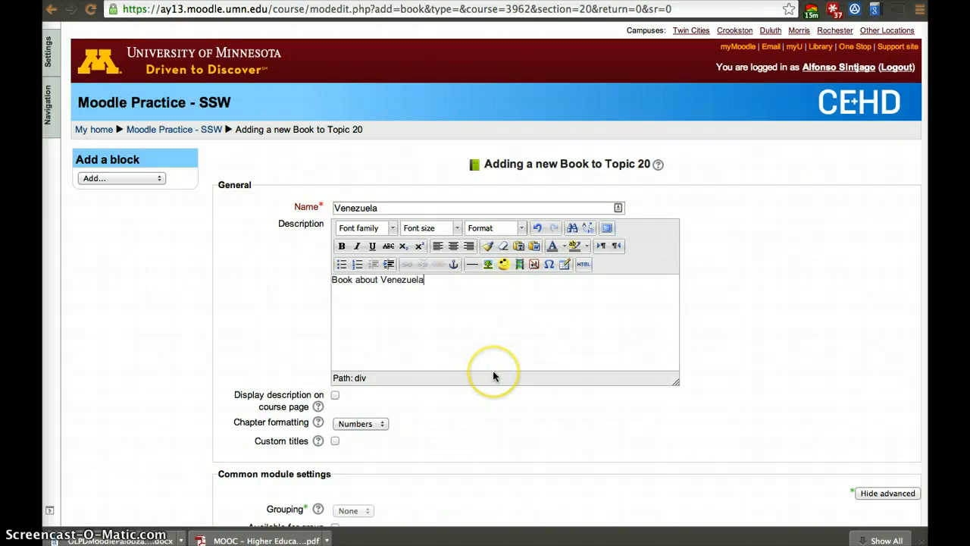
scroll(493, 371, "down", 3)
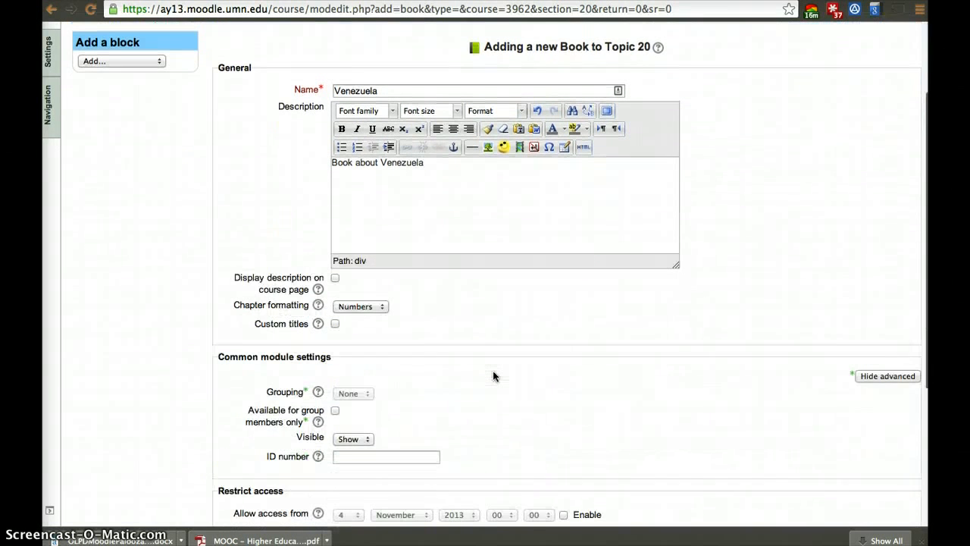
scroll(492, 376, "down", 5)
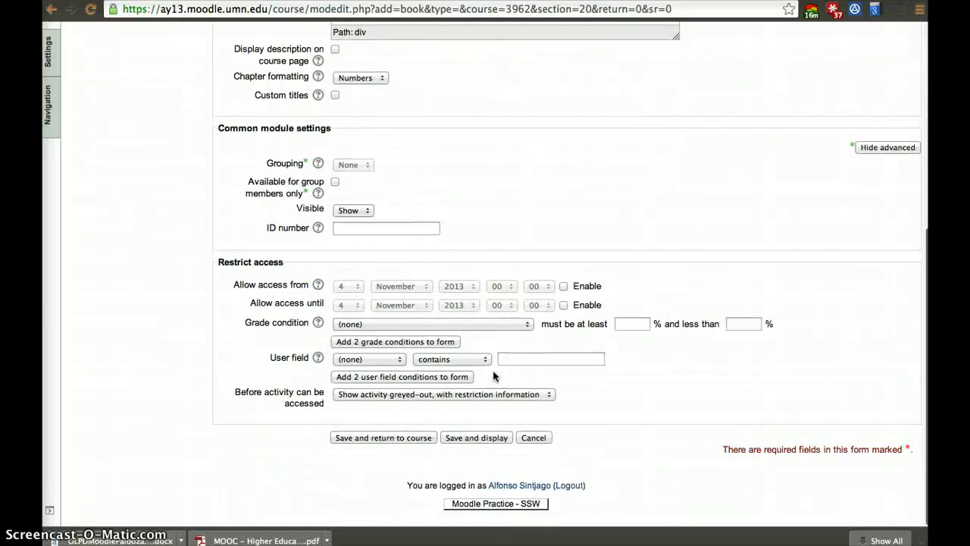
left_click(467, 438)
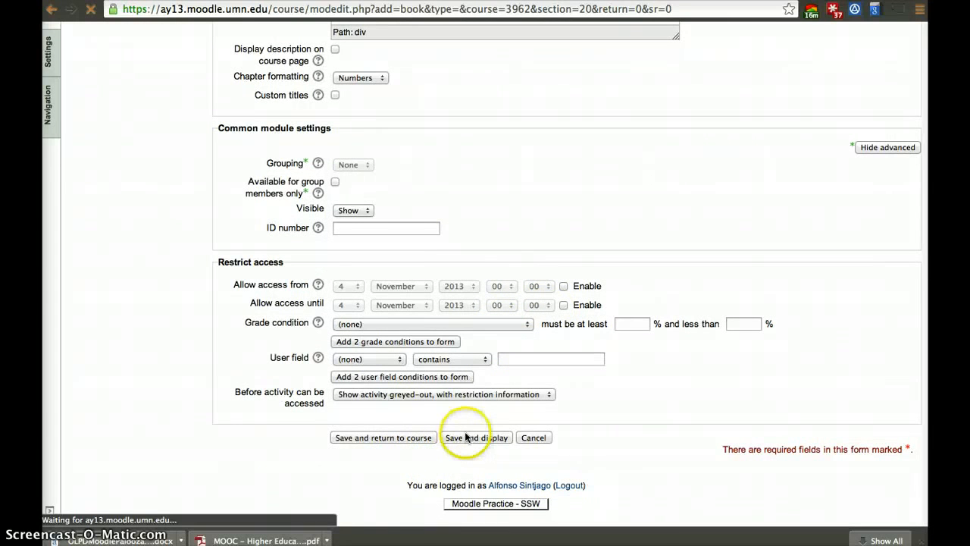
Copy the introduction of Wikipedia's Venezuela article into the book's first chapter, titled About, and save the chapter
key("ctrl+Tab")
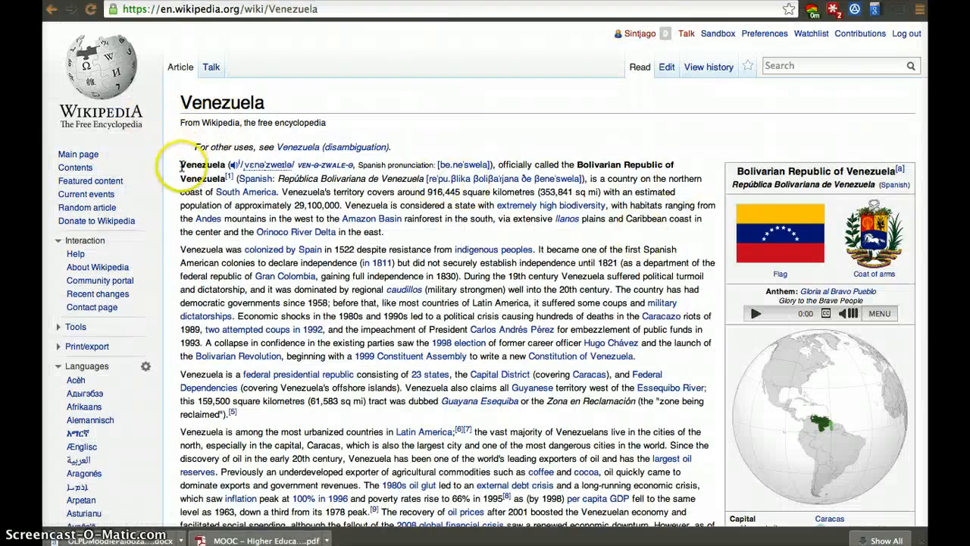
left_click_drag(180, 164, 486, 311)
key("ctrl+Tab")
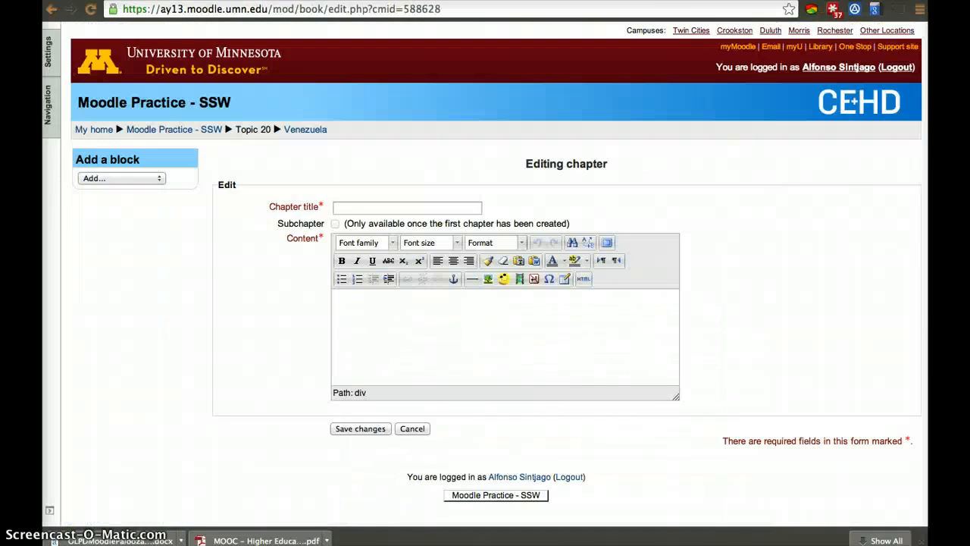
key("ctrl+v")
left_click(367, 203)
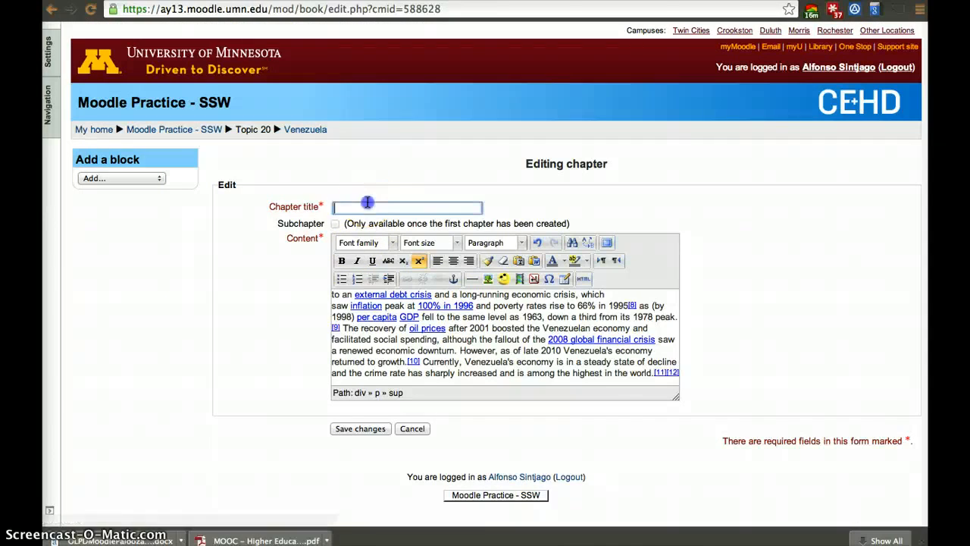
left_click(376, 430)
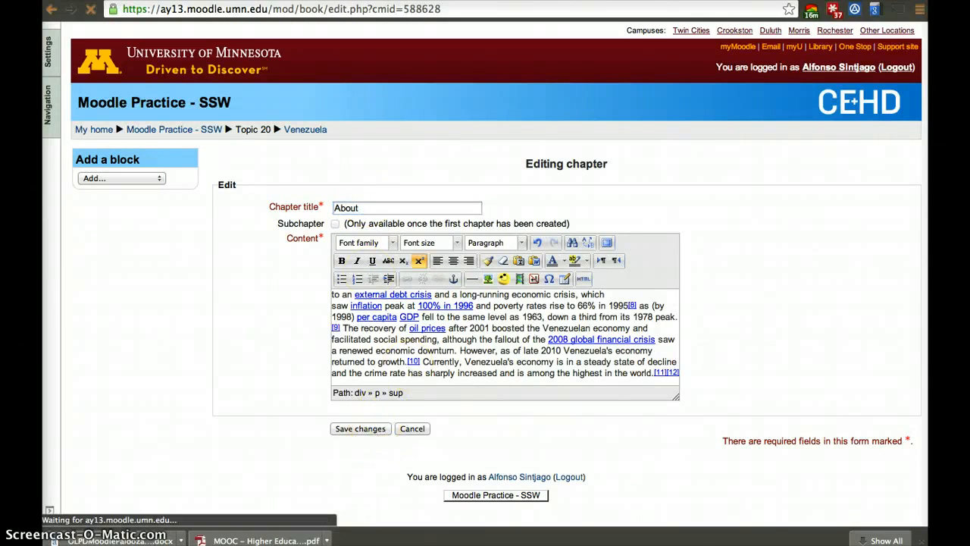
Copy the text of the Etymology section from the Wikipedia Venezuela article
key("ctrl+Tab")
scroll(509, 315, "down", 15)
scroll(510, 314, "up", 1)
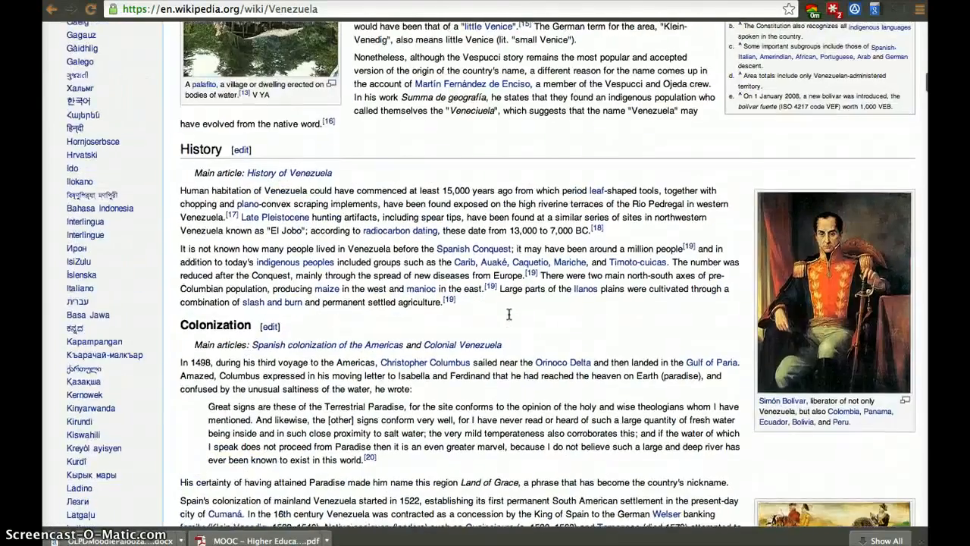
scroll(509, 314, "up", 5)
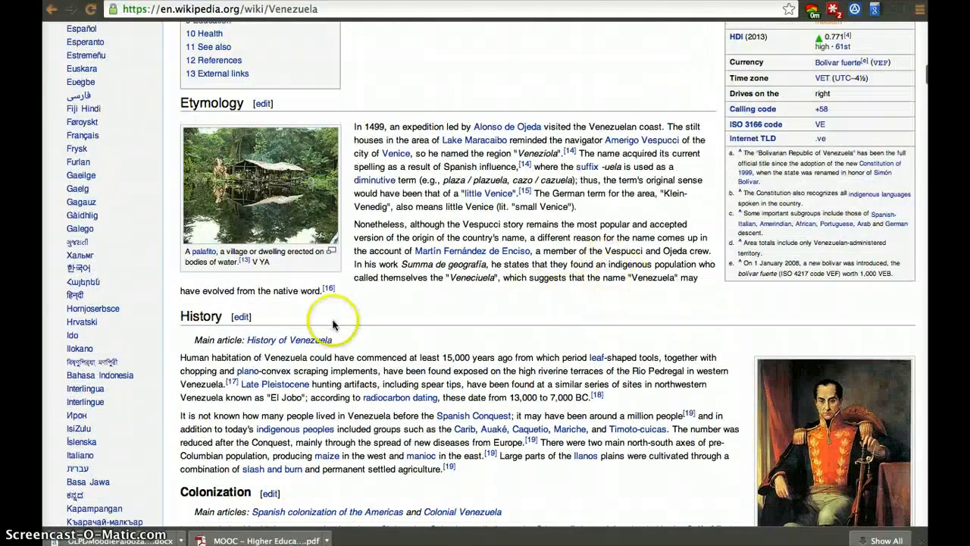
left_click_drag(340, 295, 354, 129)
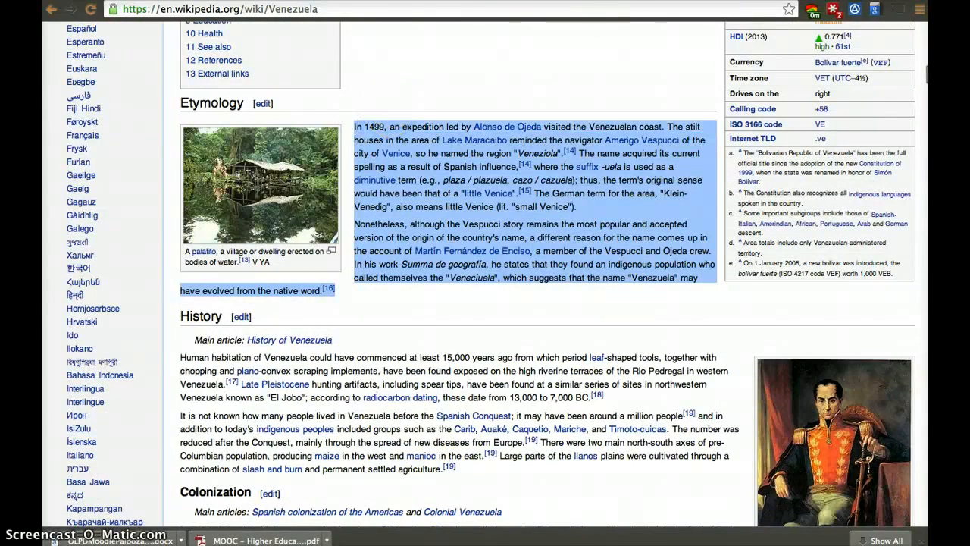
Add a chapter titled Etymology after About in the Moodle book, paste the copied text as its content and save
key("ctrl+Tab")
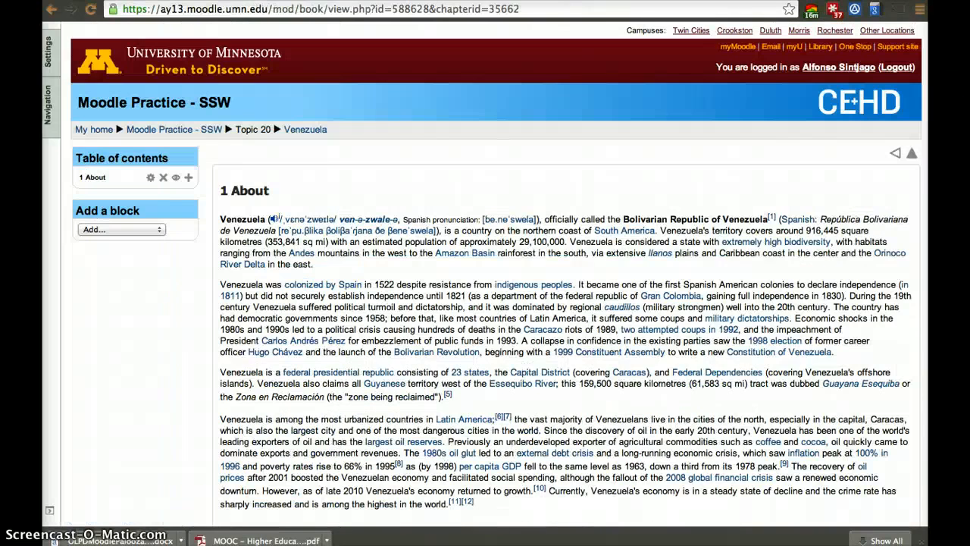
left_click(188, 178)
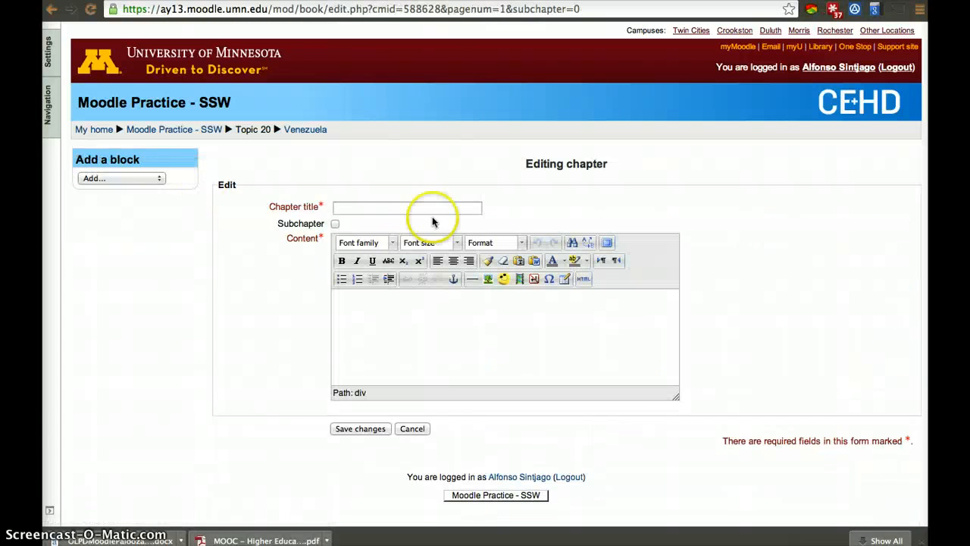
left_click(419, 206)
type("Etymology")
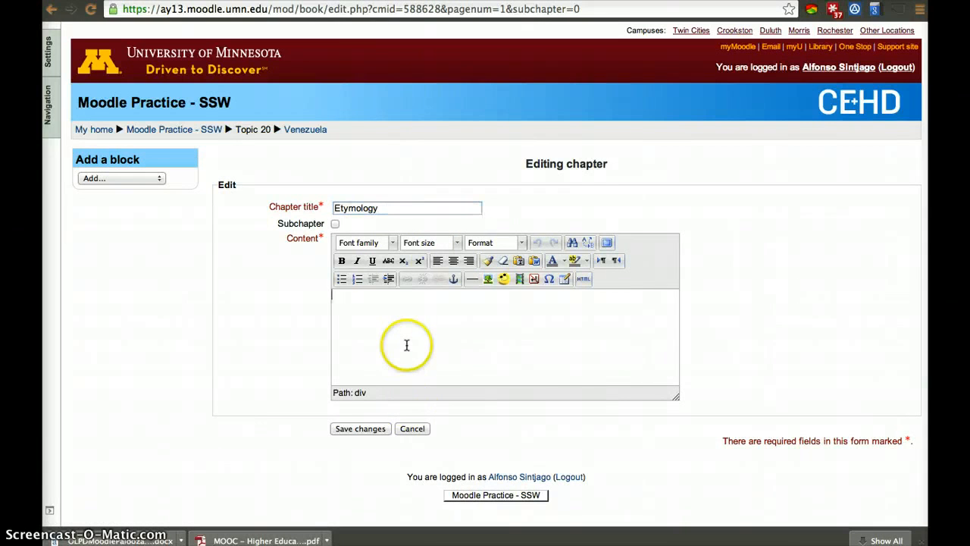
key("super+v")
scroll(412, 346, "up", 5)
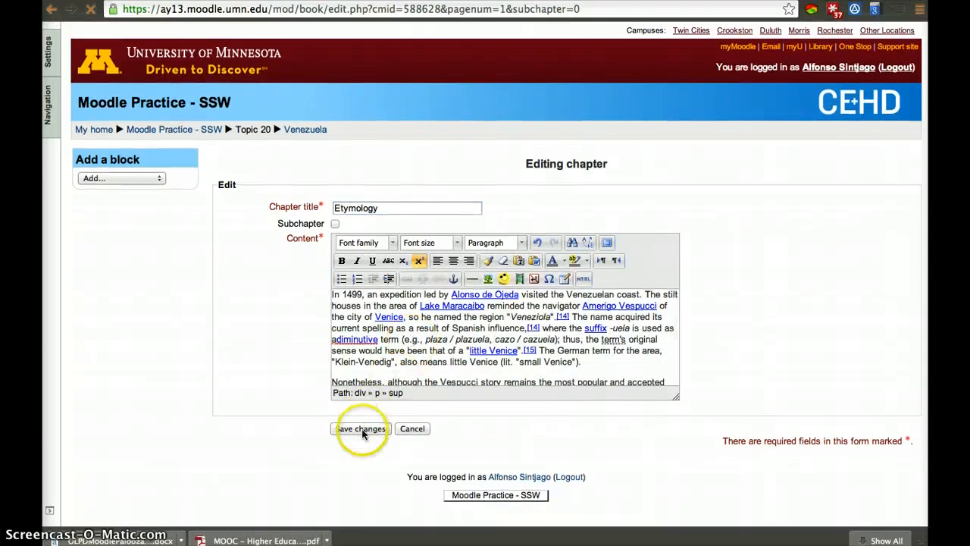
Copy the opening paragraphs of the History section, above Colonization, from the Wikipedia Venezuela article
key("ctrl+Tab")
scroll(487, 317, "down", 5)
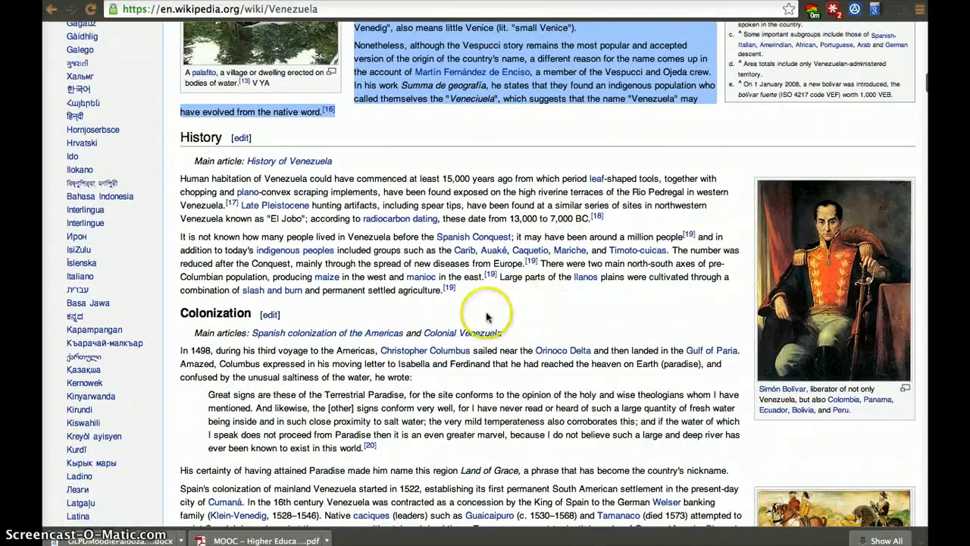
left_click_drag(455, 291, 175, 182)
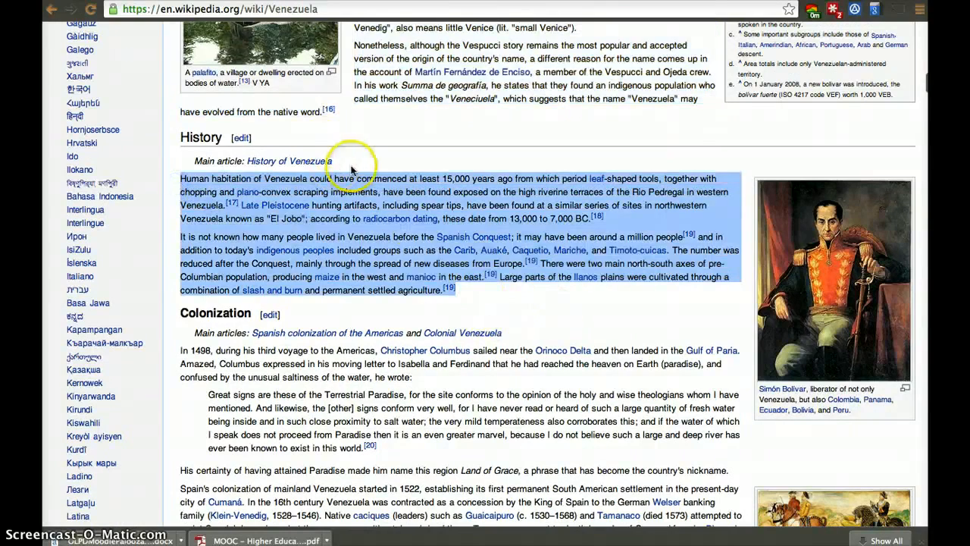
Examine the Venezuela article's History subsections and contents list to see how the article is divided
scroll(432, 133, "down", 10)
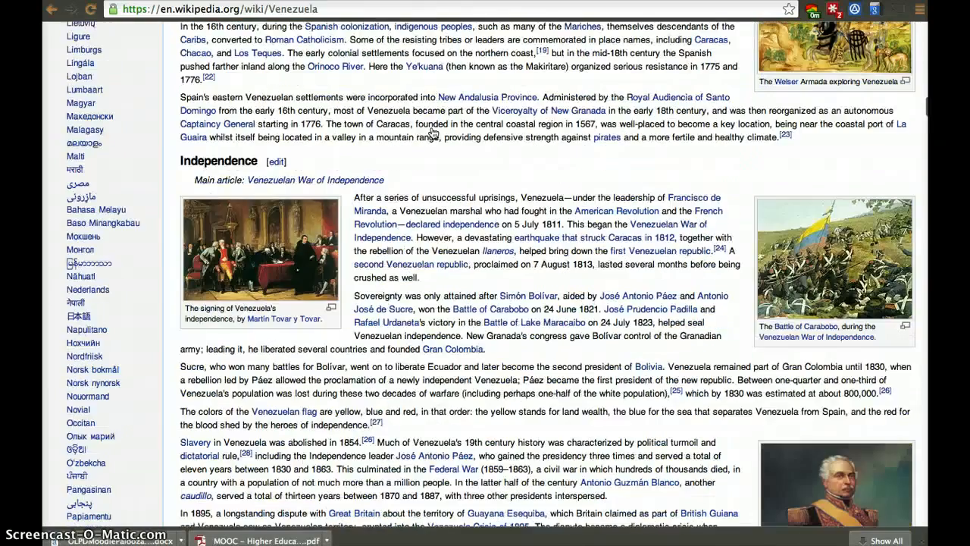
scroll(432, 133, "up", 8)
scroll(433, 133, "up", 2)
scroll(432, 133, "down", 15)
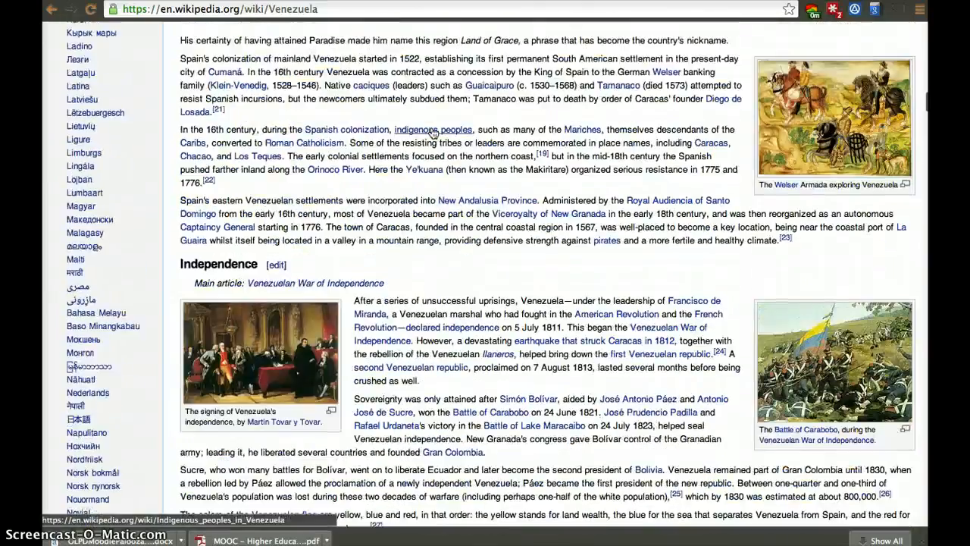
scroll(421, 196, "down", 20)
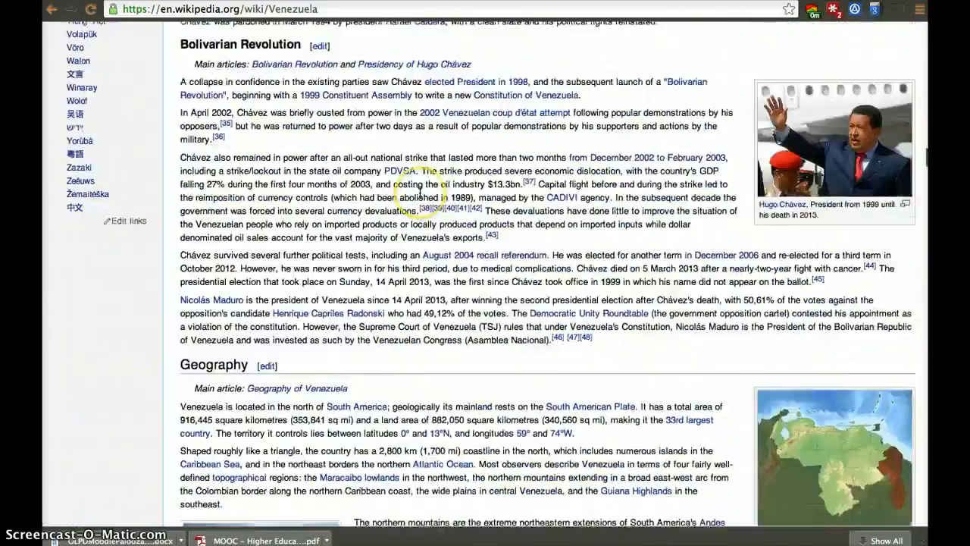
scroll(421, 195, "up", 18)
scroll(419, 189, "up", 18)
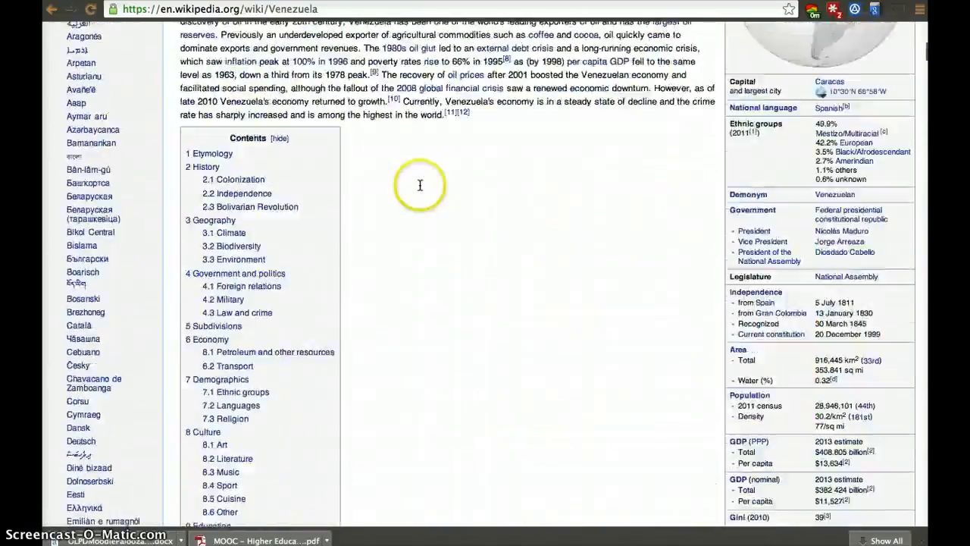
scroll(422, 182, "down", 4)
Add a chapter titled History after Etymology in the Moodle book, paste the copied text as its content and save
key("ctrl+Tab")
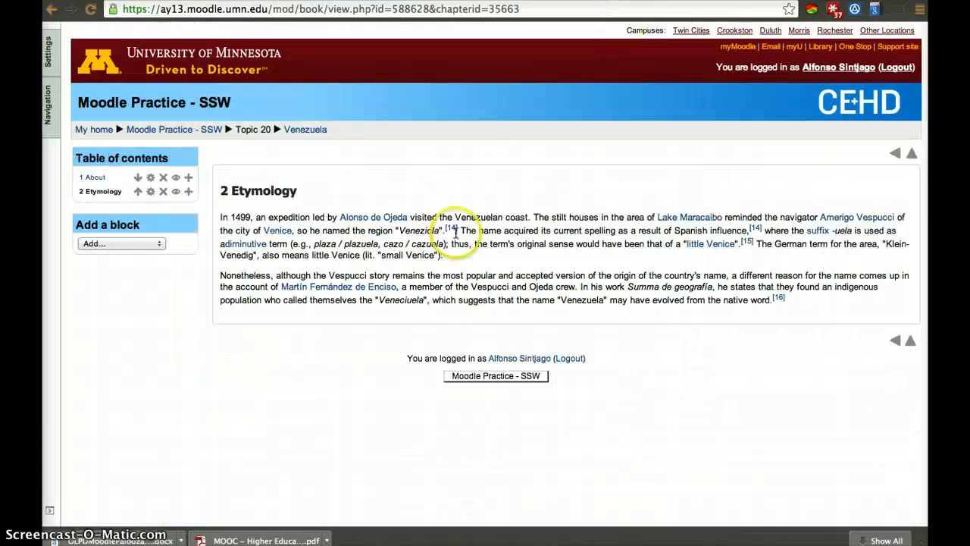
left_click(188, 191)
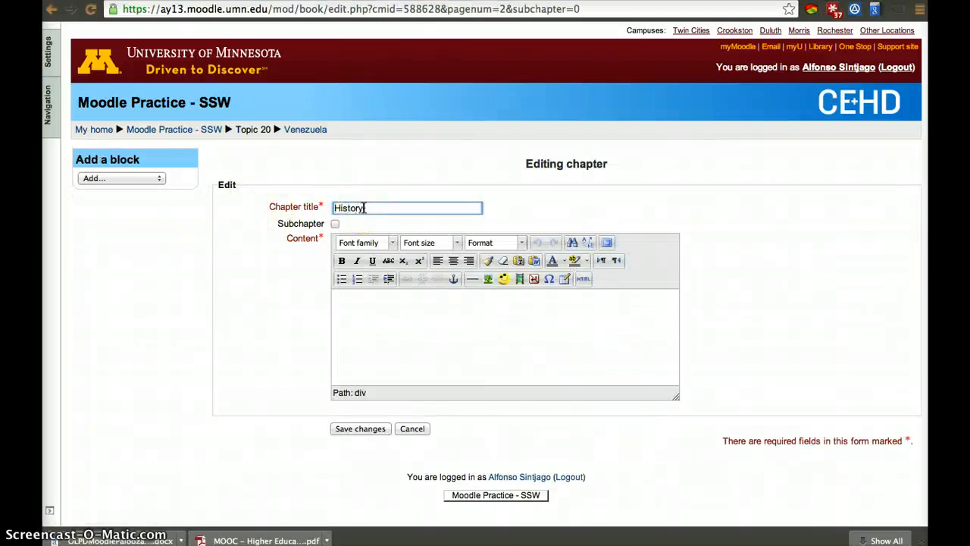
type("It is not known how many people lived in Venezuela before the Spanish Conquest; it may have been around a million people[19] and in addition to today's indigenous peoples included groups such as the Carib, Auaké, Caquetio, Mariche, and Timoto-cuicas. The number was reduced after the Conquest, mainly through the spread of new diseases from Europe.[19] There were two main north-south axes of pre-Columbian population, producing maize in the west and manioc in the east.[19] Large parts of the llanos plains were cultivated through a combination of slash and burn and permanent settled agriculture.[19]")
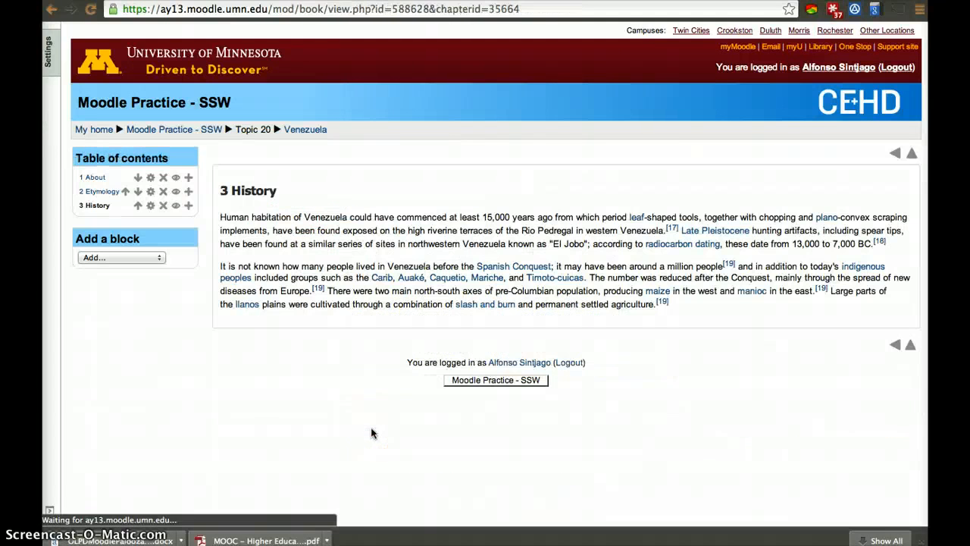
Start a new subchapter after History in the book and copy the Colonization section's text from the Wikipedia article
left_click(187, 207)
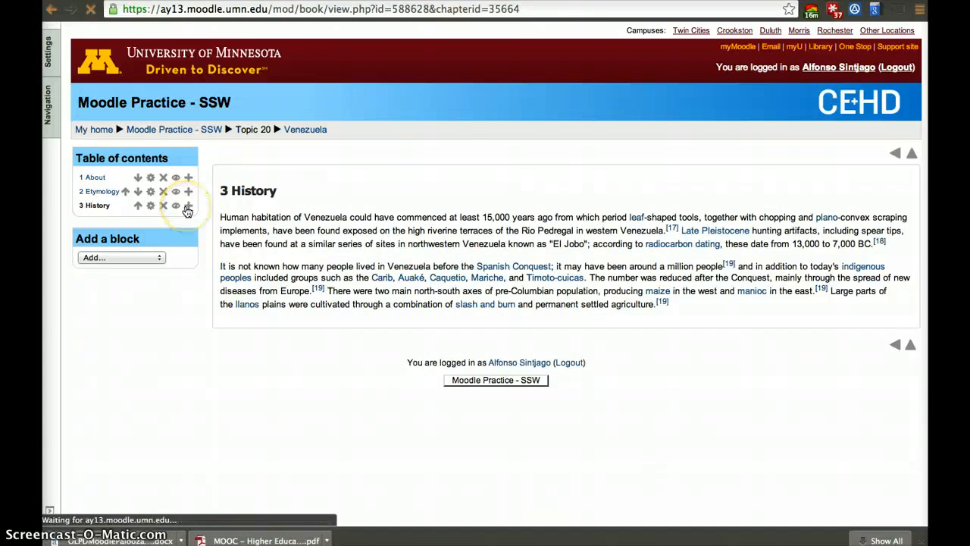
left_click(334, 224)
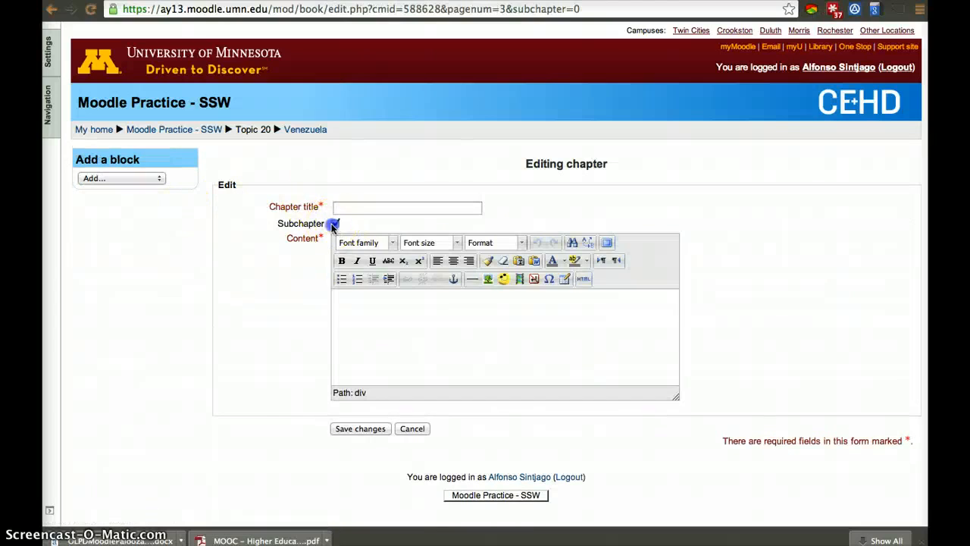
key("ctrl+Tab")
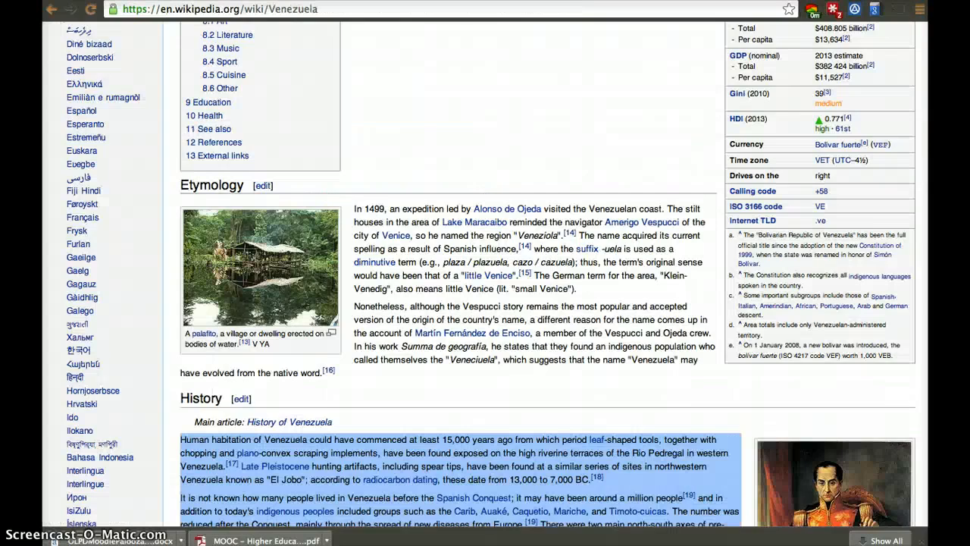
scroll(559, 303, "down", 5)
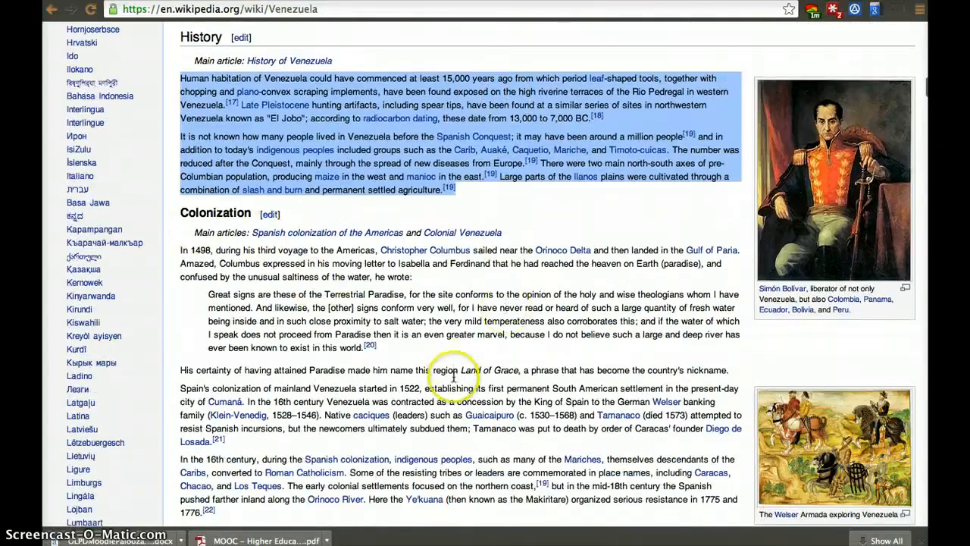
scroll(455, 372, "down", 3)
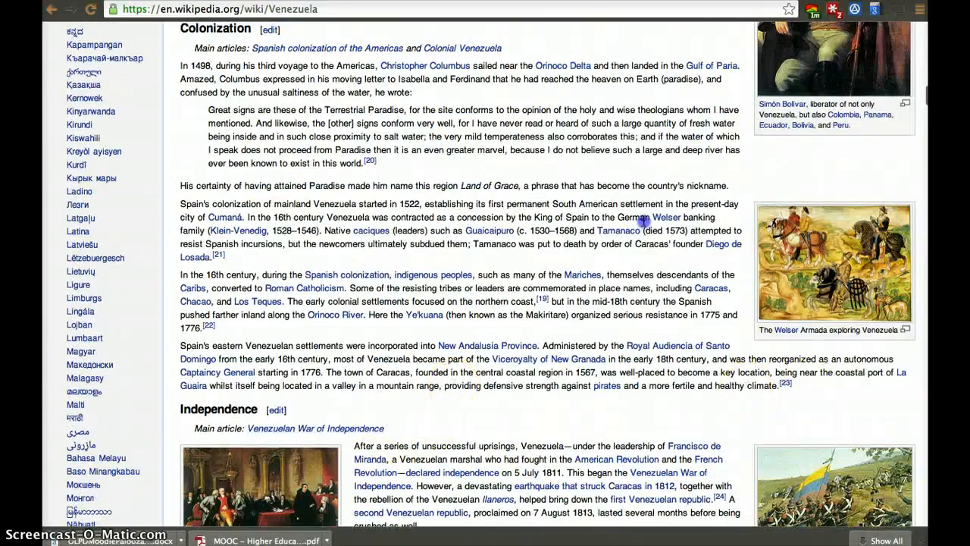
left_click_drag(793, 386, 178, 307)
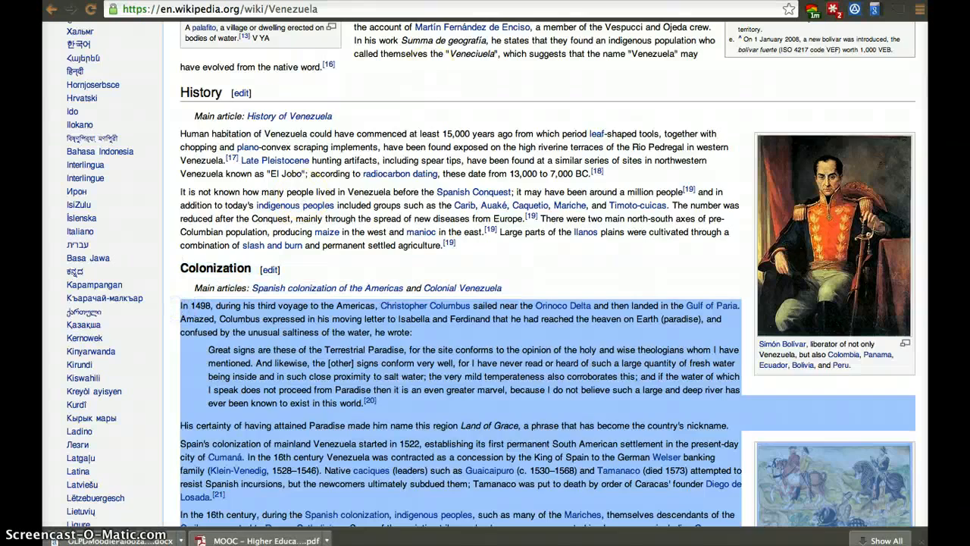
Paste the copied text into the new Moodle subchapter, title it Colonization and save it
key("ctrl+Tab")
left_click(426, 357)
key("ctrl+v")
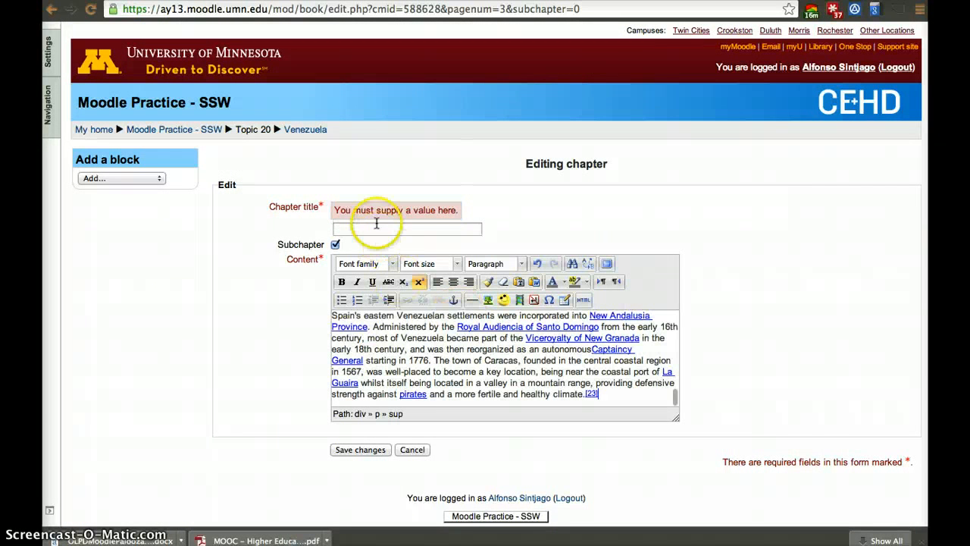
left_click(376, 226)
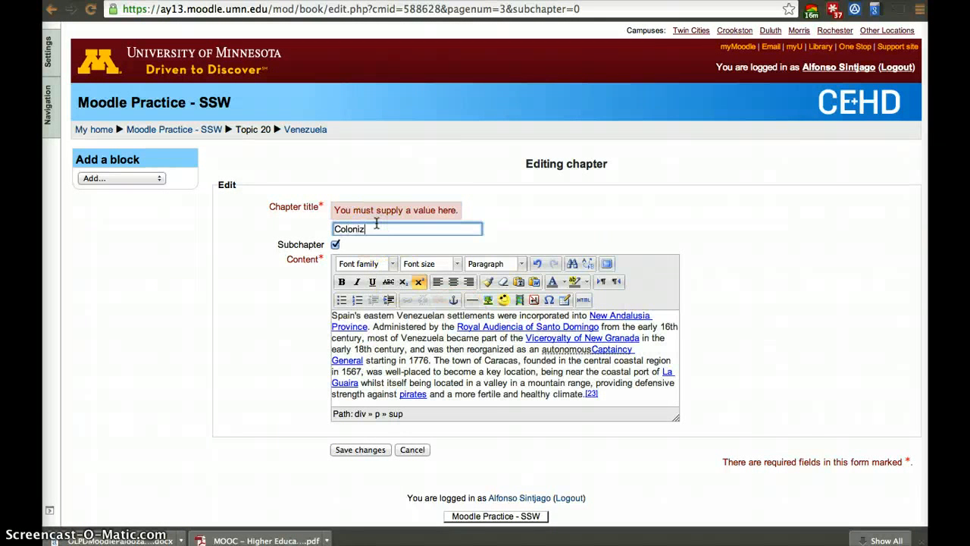
left_click(360, 450)
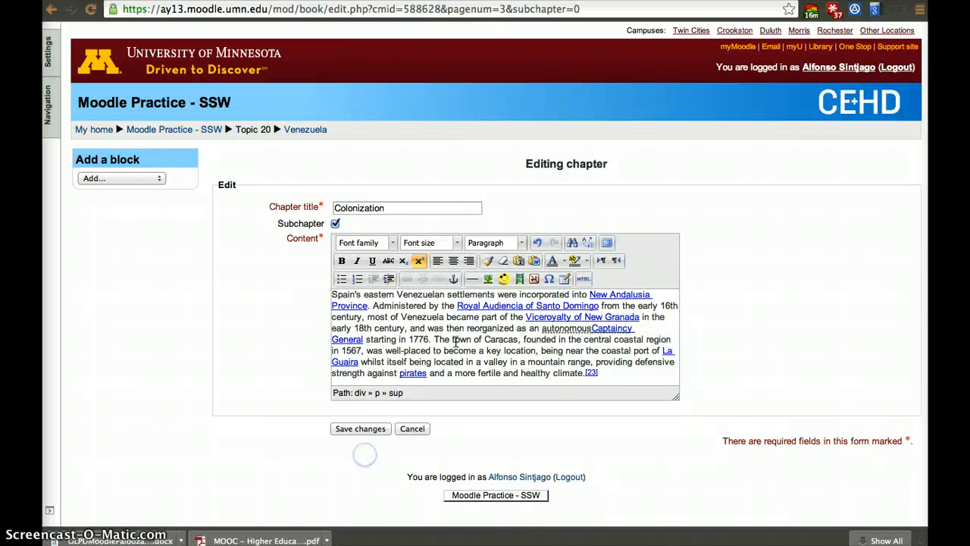
Review the pasted text in the Colonization subchapter's editor, save the changes and check the saved page
scroll(514, 333, "down", 2)
scroll(516, 347, "up", 5)
scroll(516, 346, "down", 2)
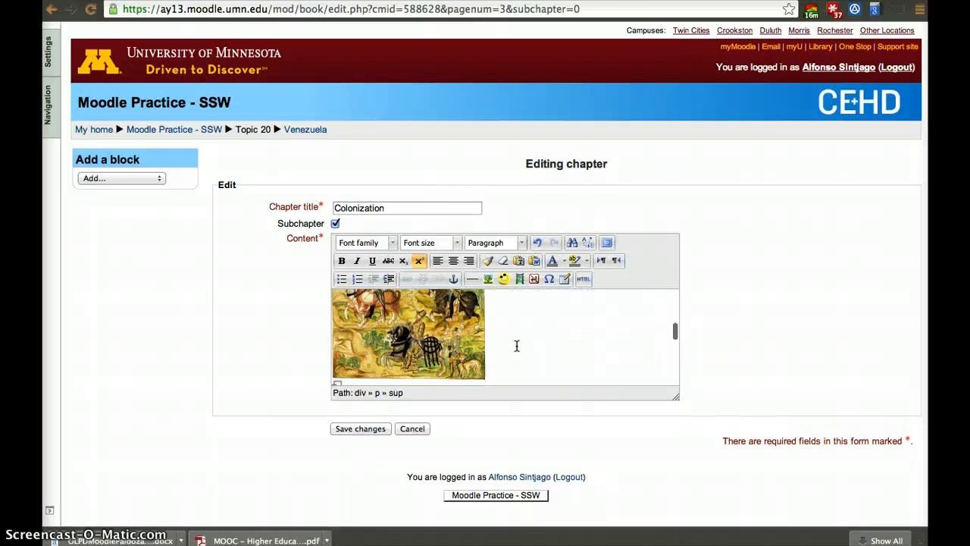
scroll(516, 347, "up", 2)
left_click(369, 429)
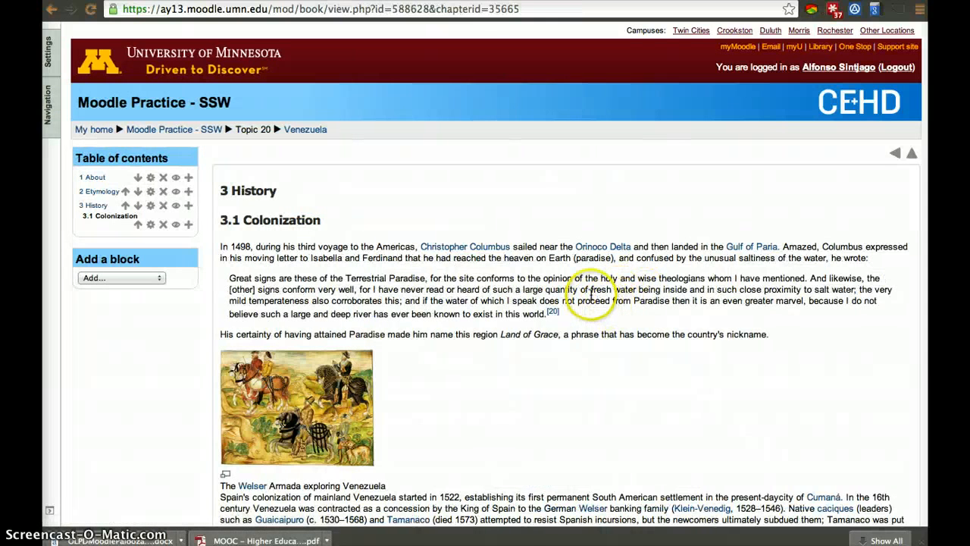
scroll(591, 294, "down", 1)
scroll(590, 295, "down", 3)
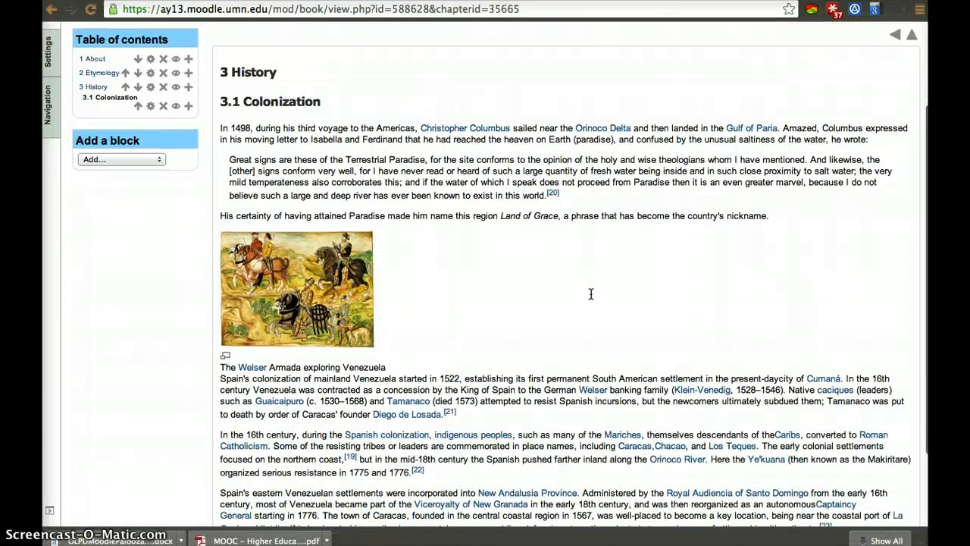
Start another subchapter after History in the book and copy the Independence section's text from the Wikipedia article
left_click(189, 90)
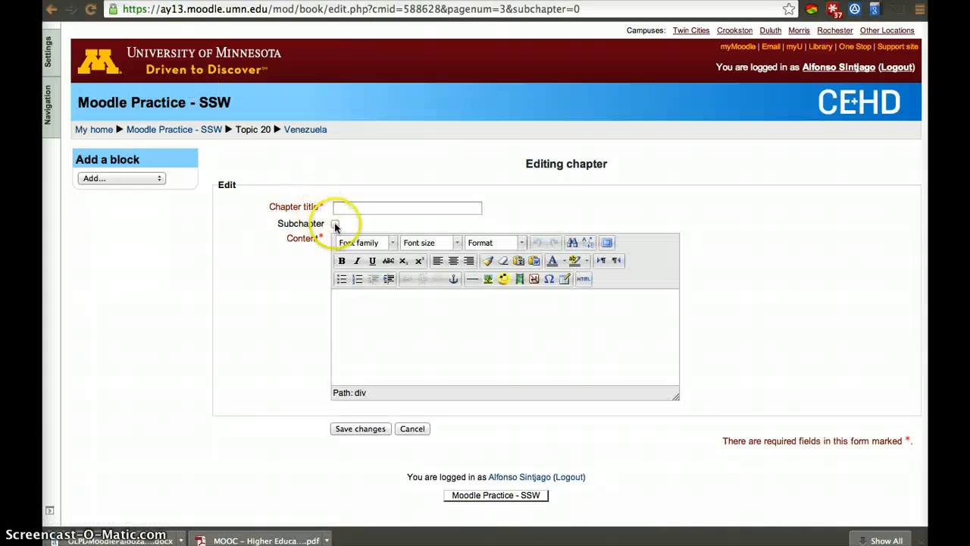
left_click(335, 223)
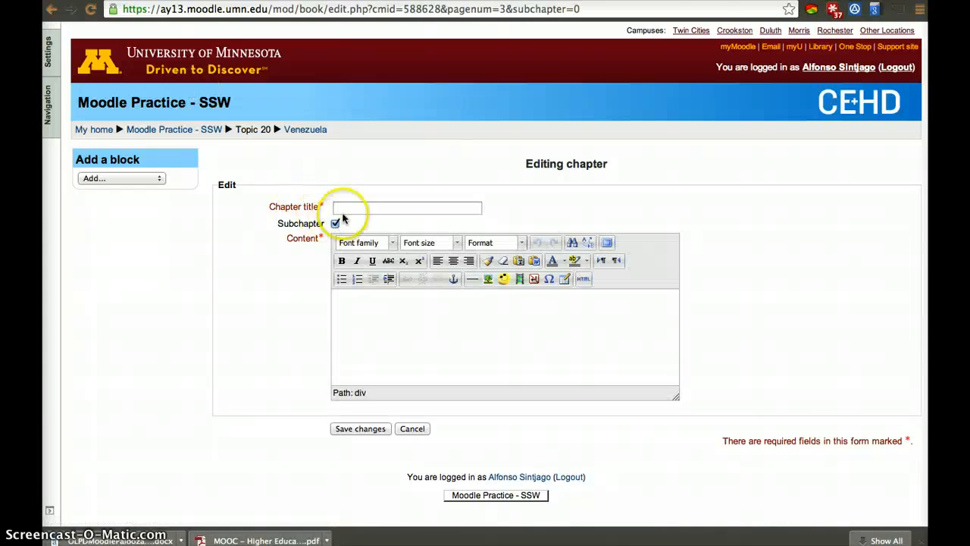
key("ctrl+Tab")
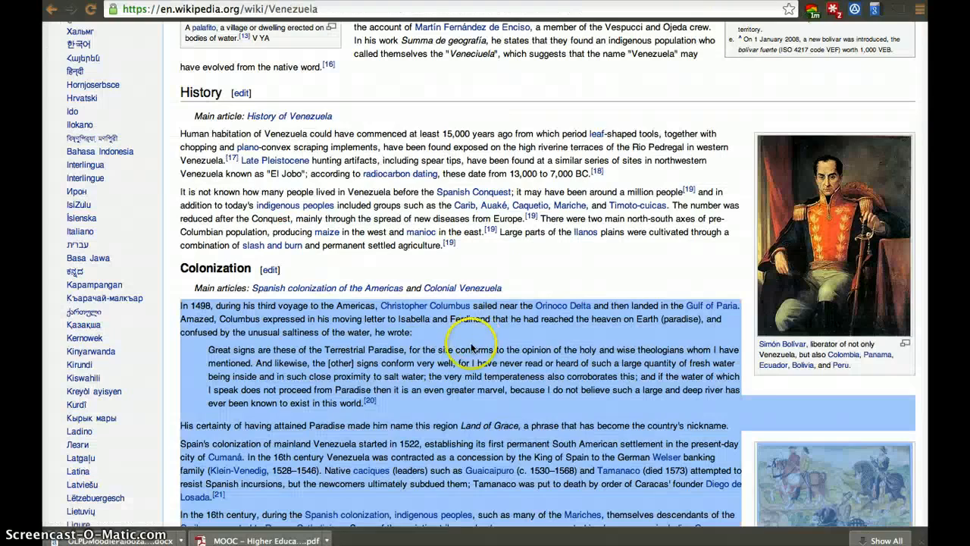
scroll(455, 325, "down", 15)
scroll(470, 346, "up", 2)
scroll(471, 346, "down", 15)
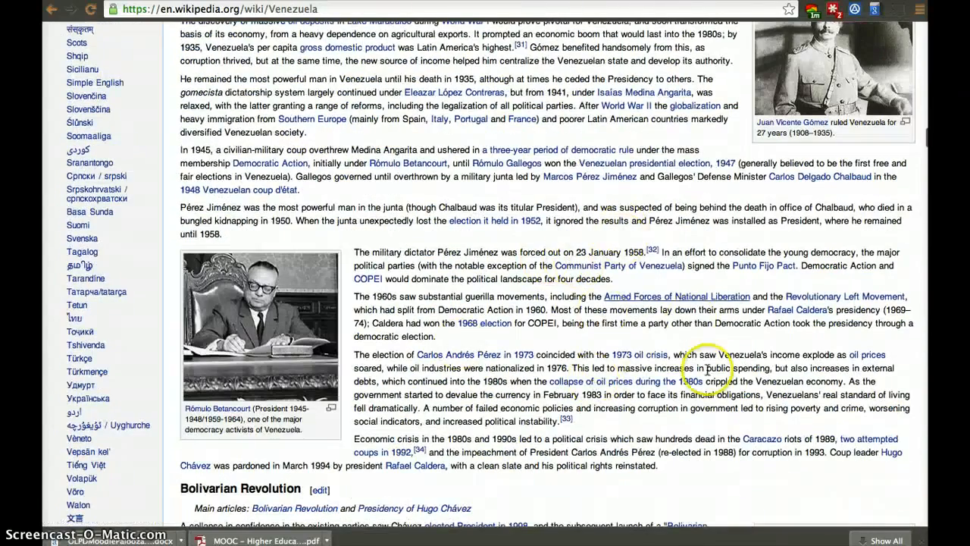
left_click_drag(657, 464, 357, 156)
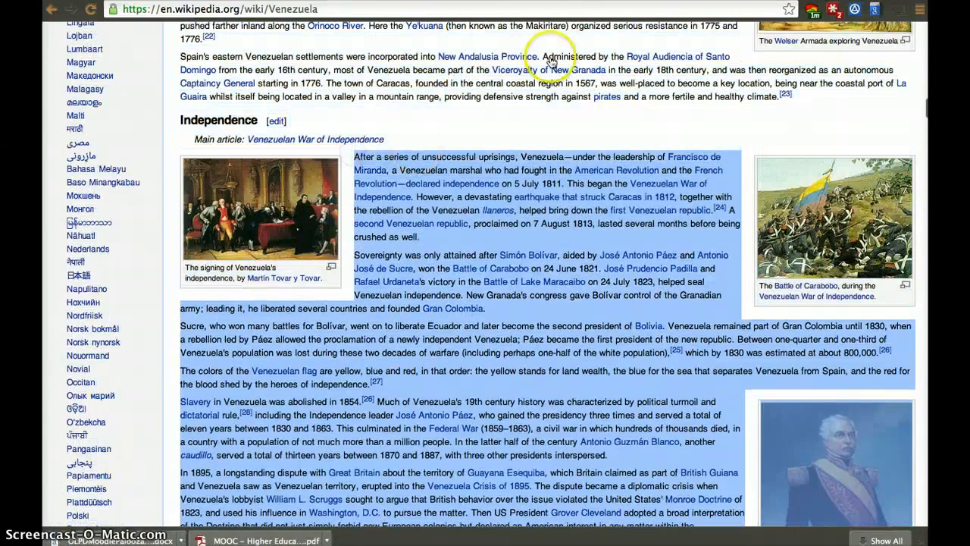
Paste the copied text as the new subchapter's content, title it Independence and save it
key("ctrl+Tab")
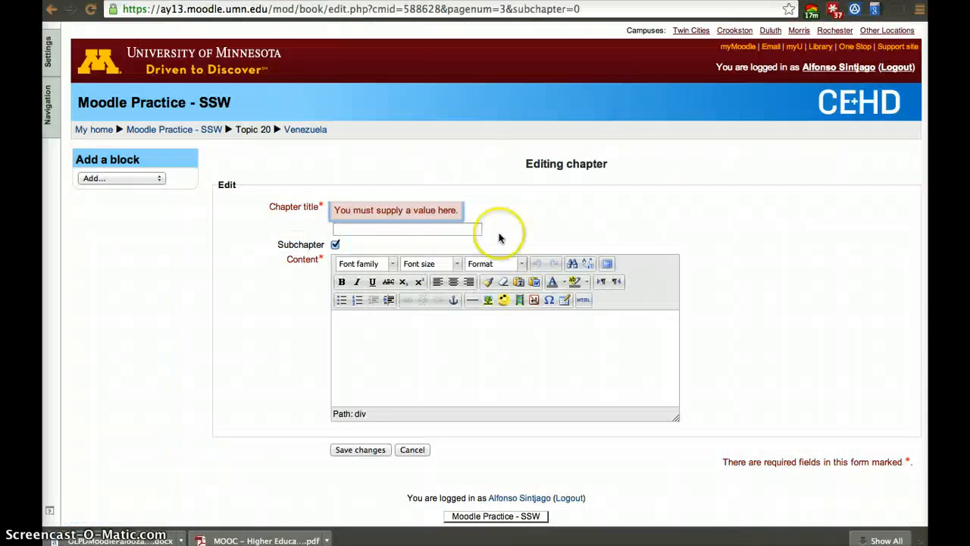
left_click(444, 340)
key("ctrl+v")
left_click(390, 227)
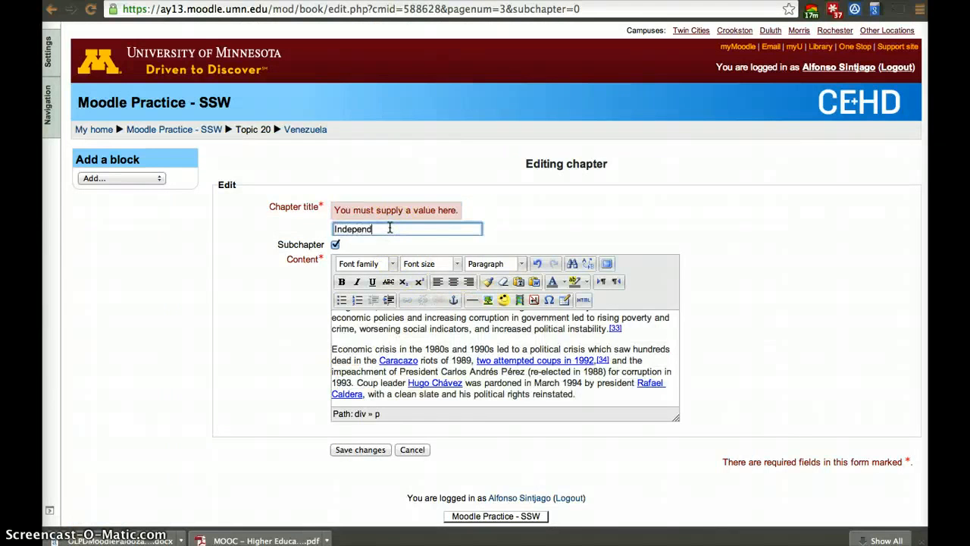
scroll(398, 341, "down", 1)
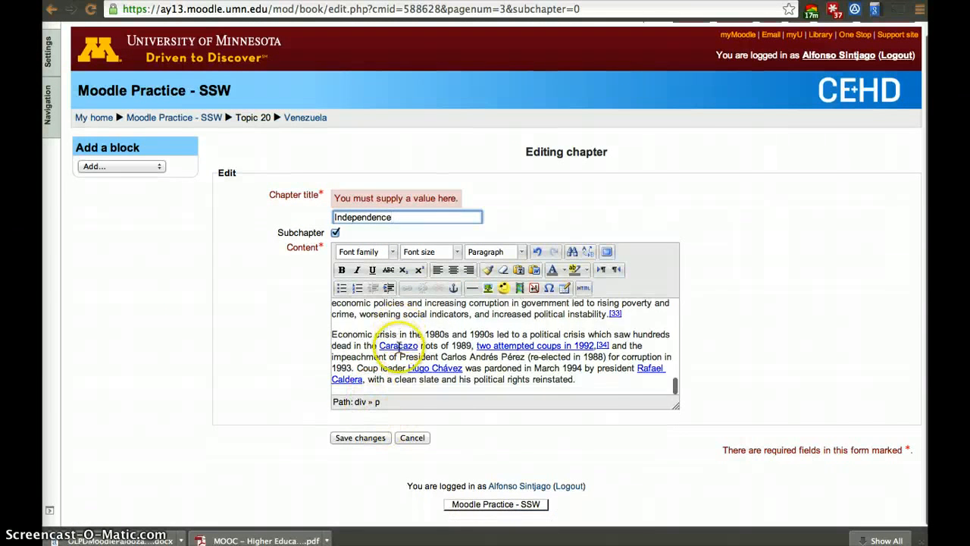
scroll(399, 350, "up", 6)
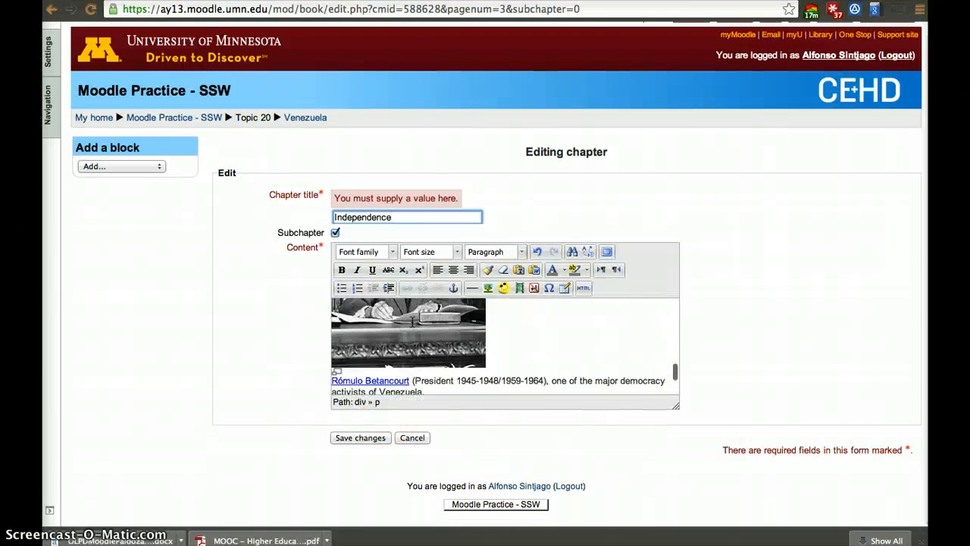
scroll(411, 322, "up", 1)
scroll(412, 323, "down", 5)
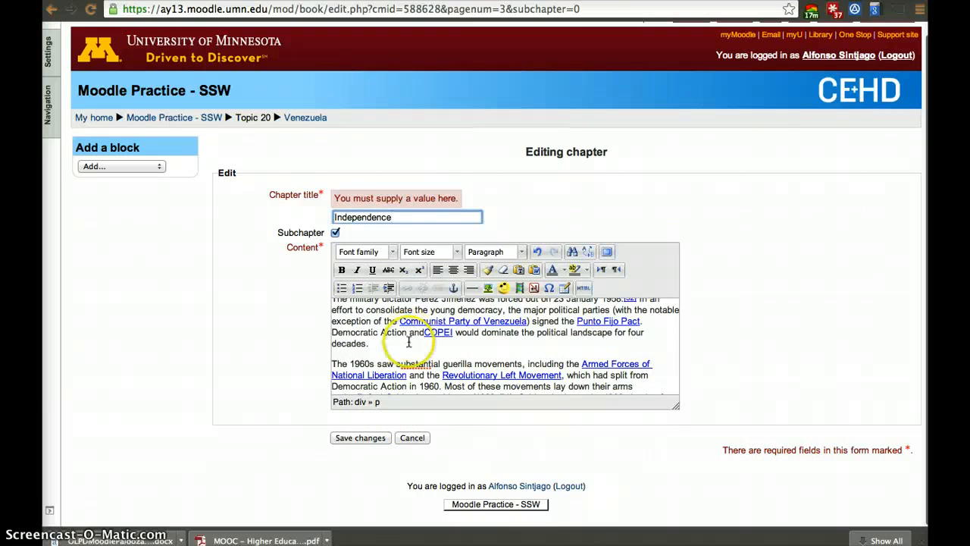
left_click(362, 438)
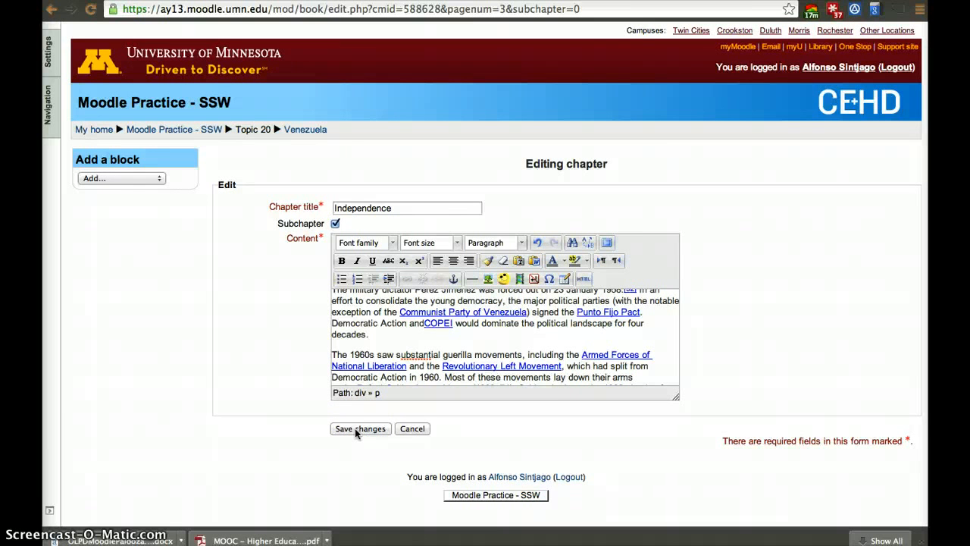
left_click(355, 429)
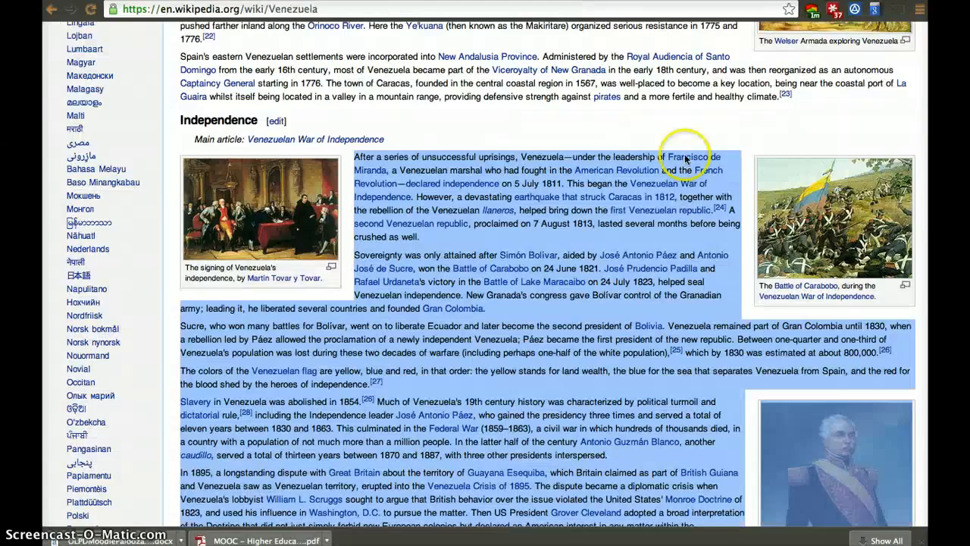
Copy the Bolivarian Revolution section's text from the Wikipedia article, excluding its heading and main-article links
scroll(633, 400, "down", 10)
left_click_drag(688, 156, 570, 394)
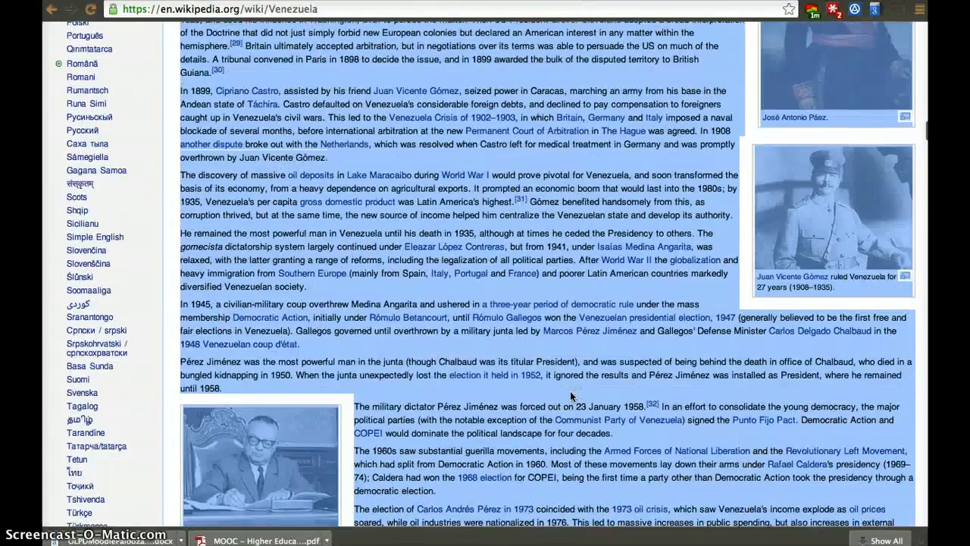
scroll(570, 394, "down", 7)
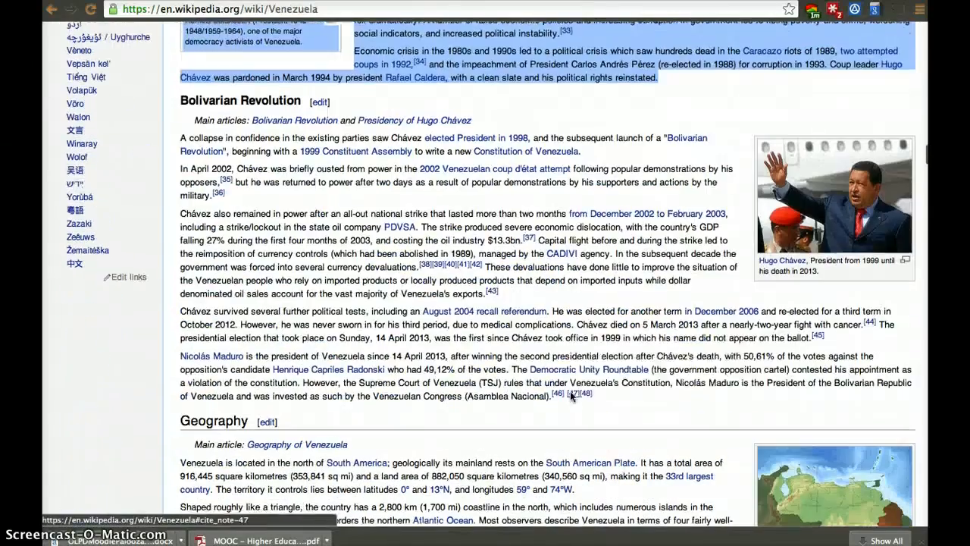
left_click_drag(595, 395, 235, 137)
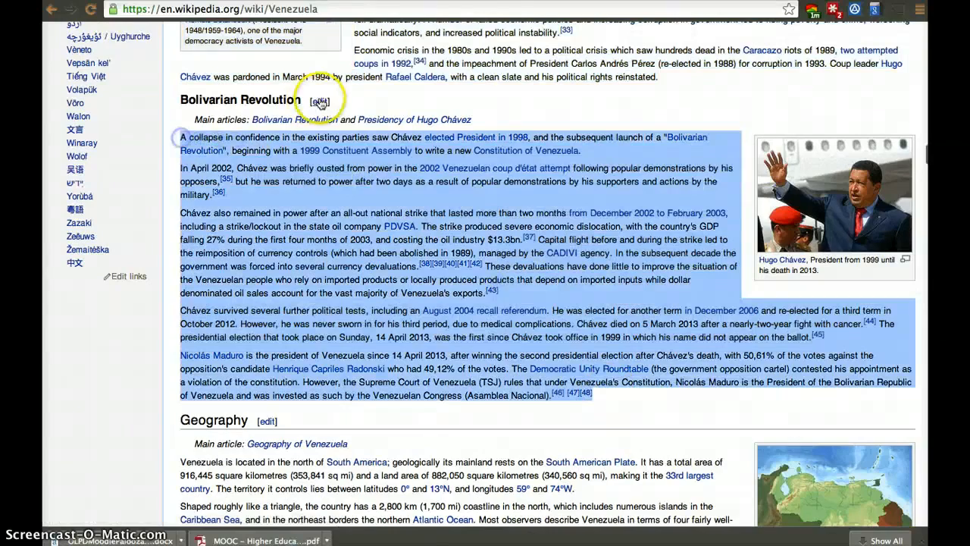
Add a subchapter titled Bolivarian Revolution after History in the Moodle book, with the copied text as its content, and save it
key("ctrl+Tab")
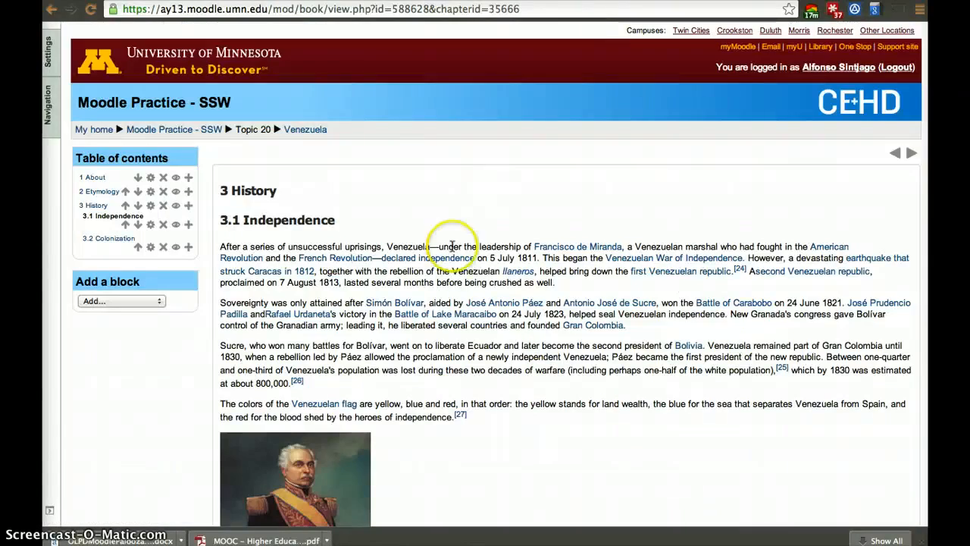
scroll(454, 242, "down", 15)
scroll(452, 246, "up", 15)
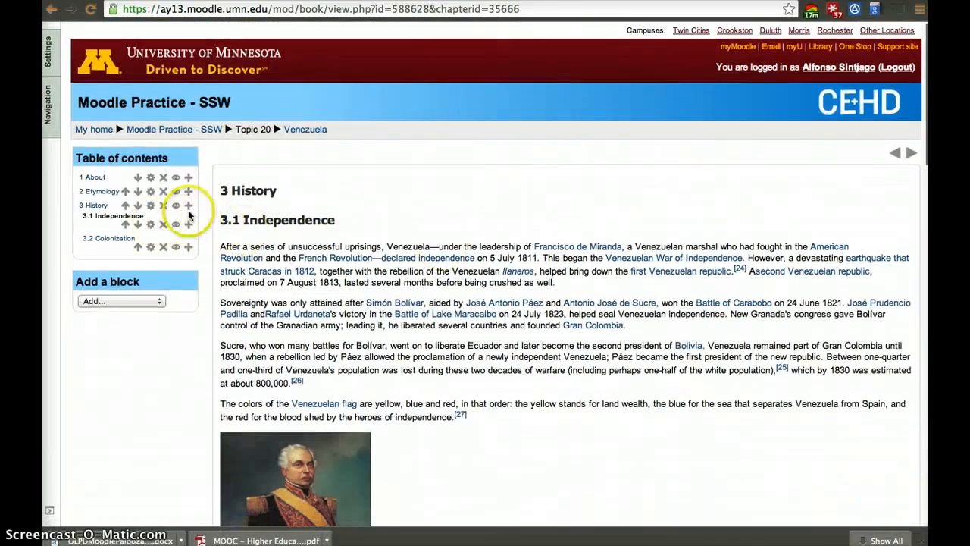
left_click(188, 208)
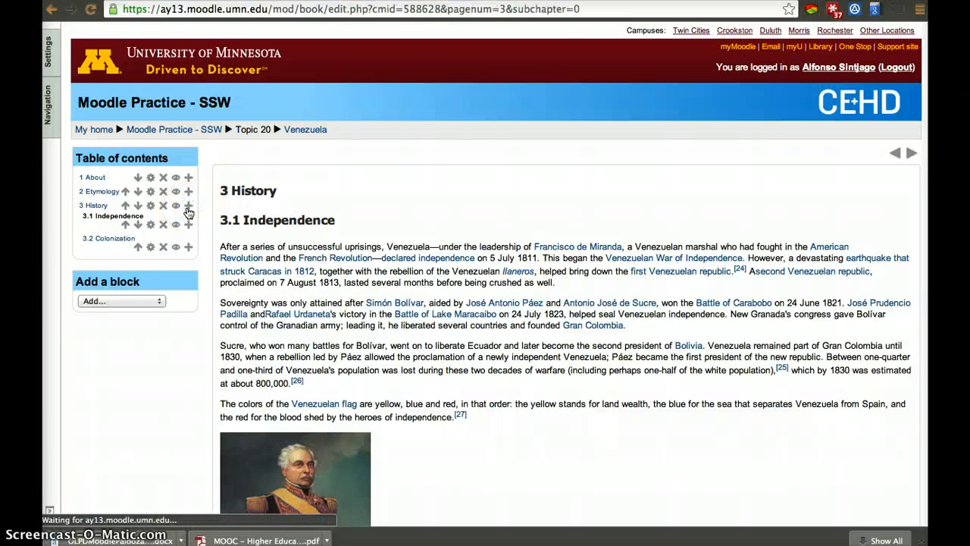
left_click(353, 313)
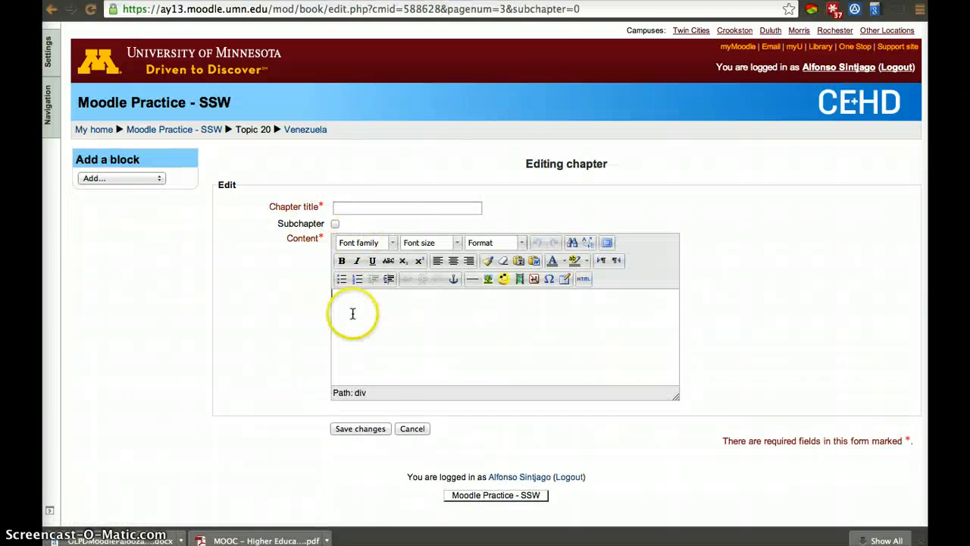
key("ctrl+v")
left_click(354, 206)
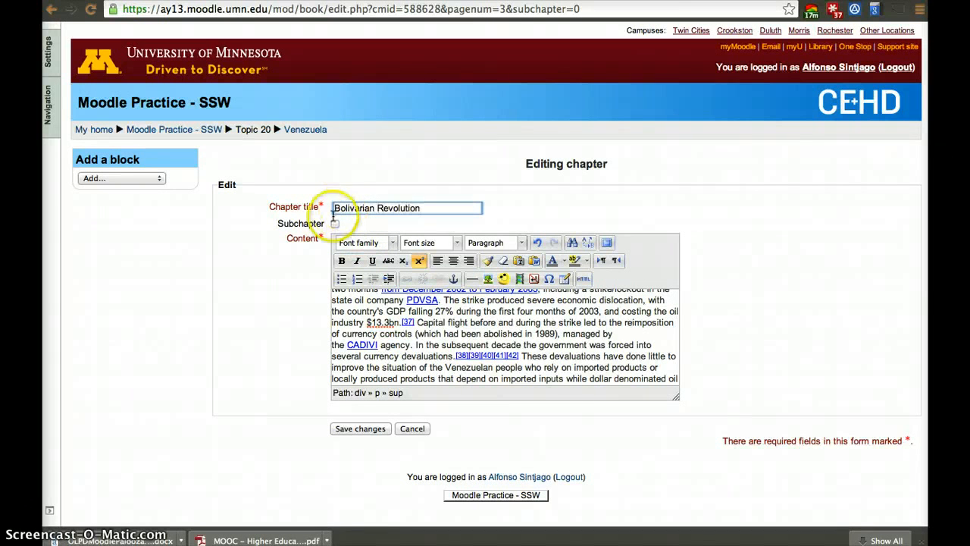
left_click(335, 224)
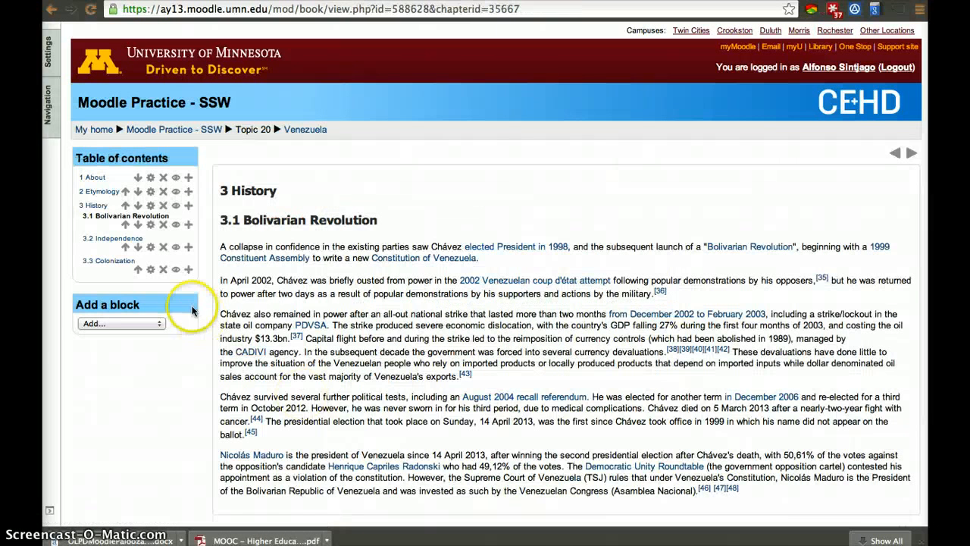
Reorder the subchapters under History to Colonization, Independence, Bolivarian Revolution
left_click(137, 269)
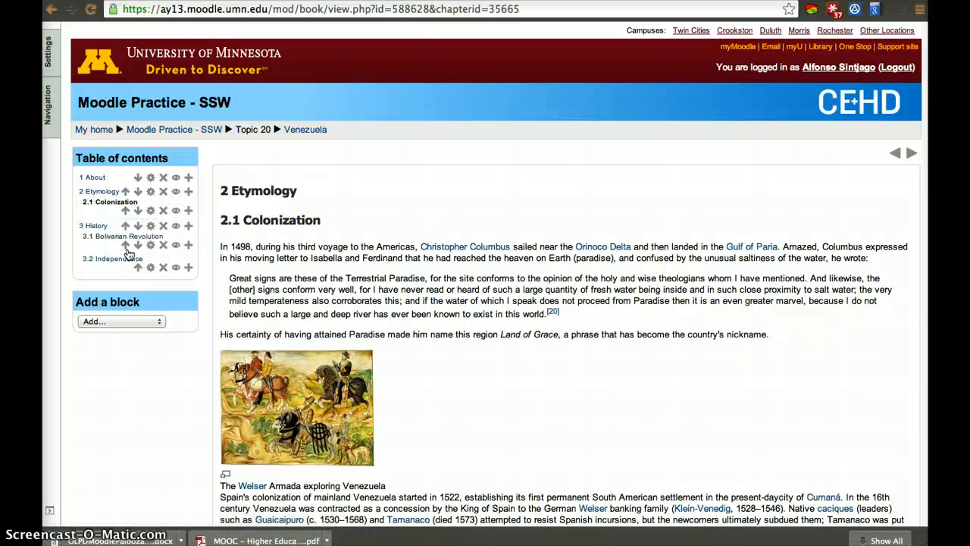
left_click(137, 212)
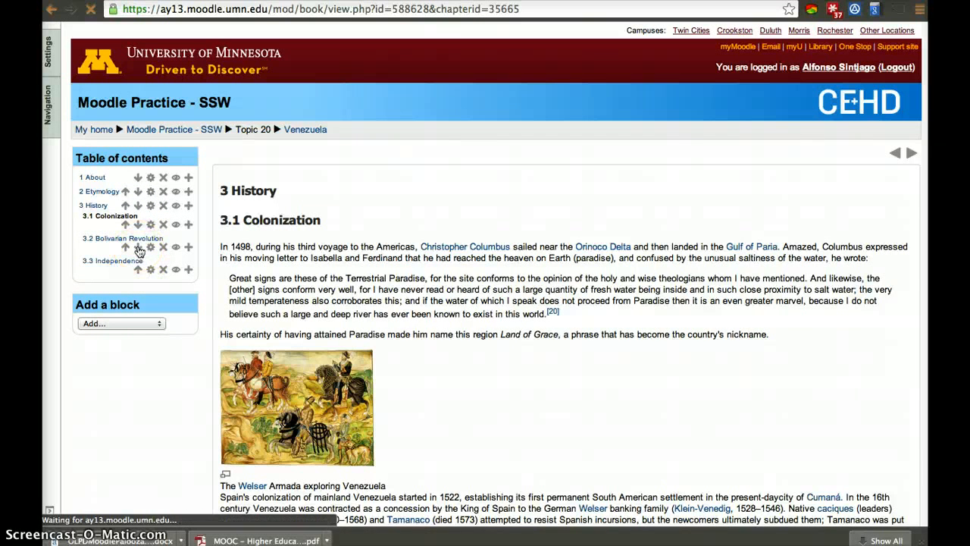
Start a new chapter after History in the book and copy the Geography section's introductory text, up to Climate, from the Wikipedia article
left_click(190, 205)
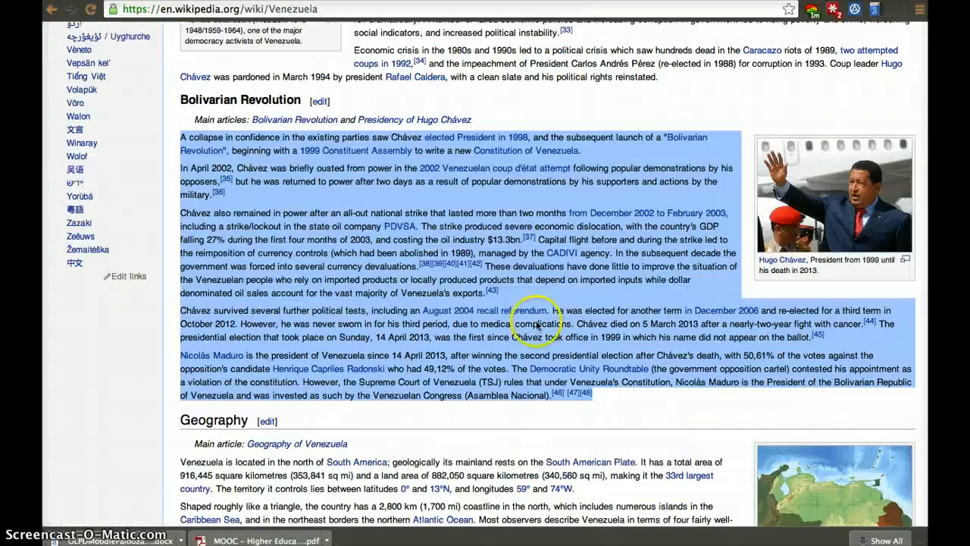
scroll(503, 393, "down", 5)
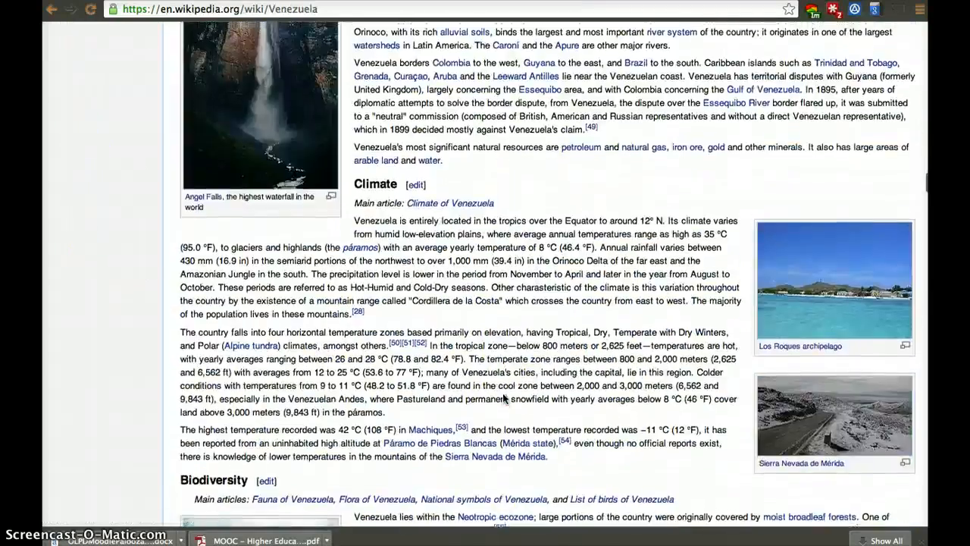
scroll(502, 393, "down", 15)
scroll(503, 395, "up", 12)
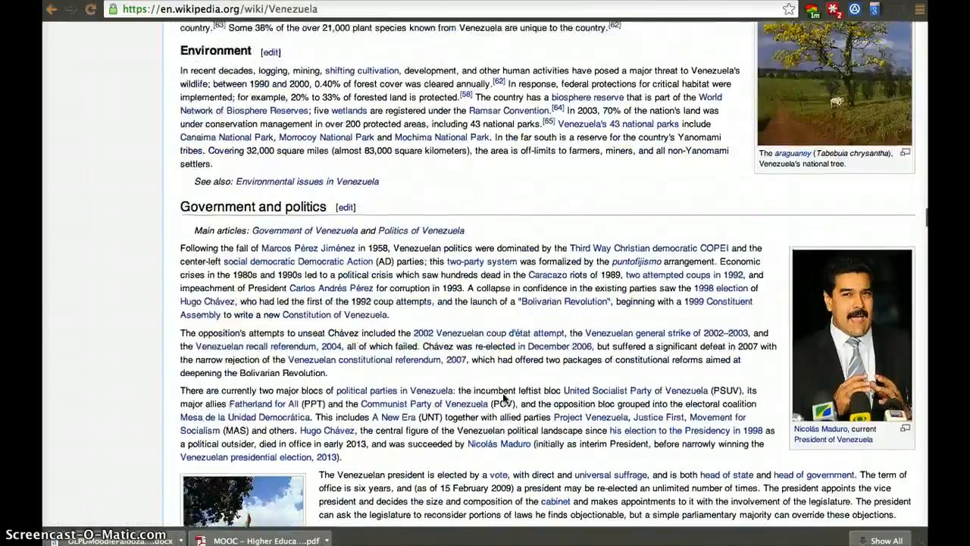
scroll(503, 393, "up", 7)
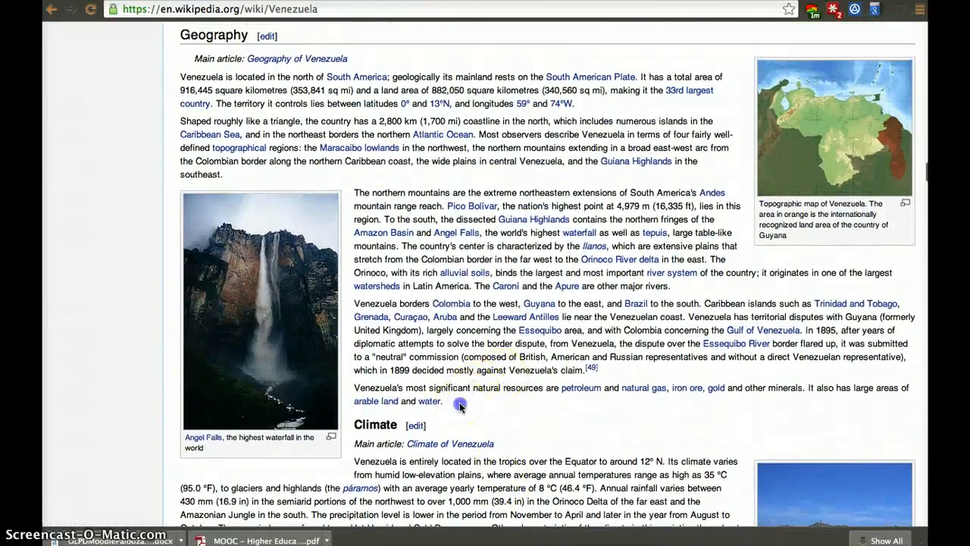
left_click_drag(454, 402, 236, 79)
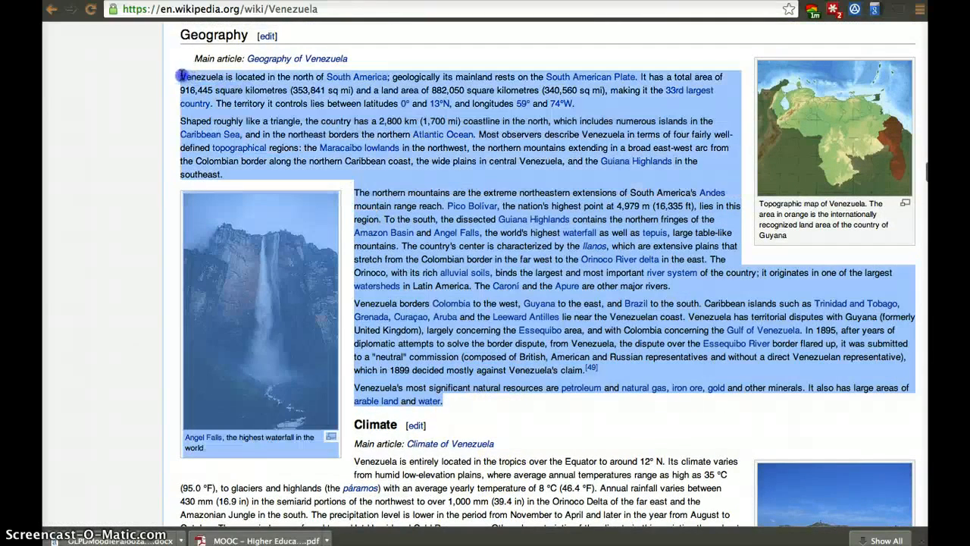
left_click(297, 55)
Paste the copied text into the new Moodle chapter, title it Geography and save it as a main chapter
key("alt+Tab")
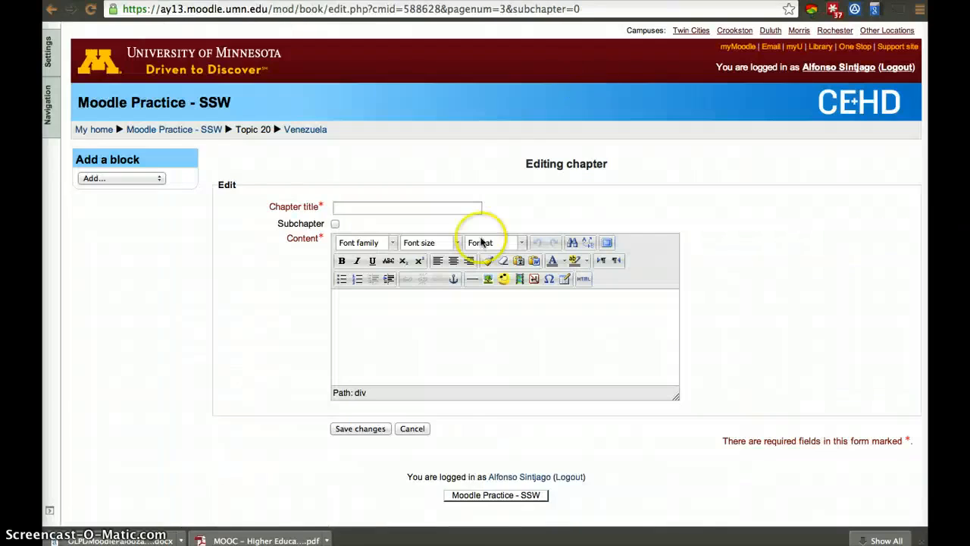
left_click(444, 325)
key("ctrl+v")
left_click(378, 209)
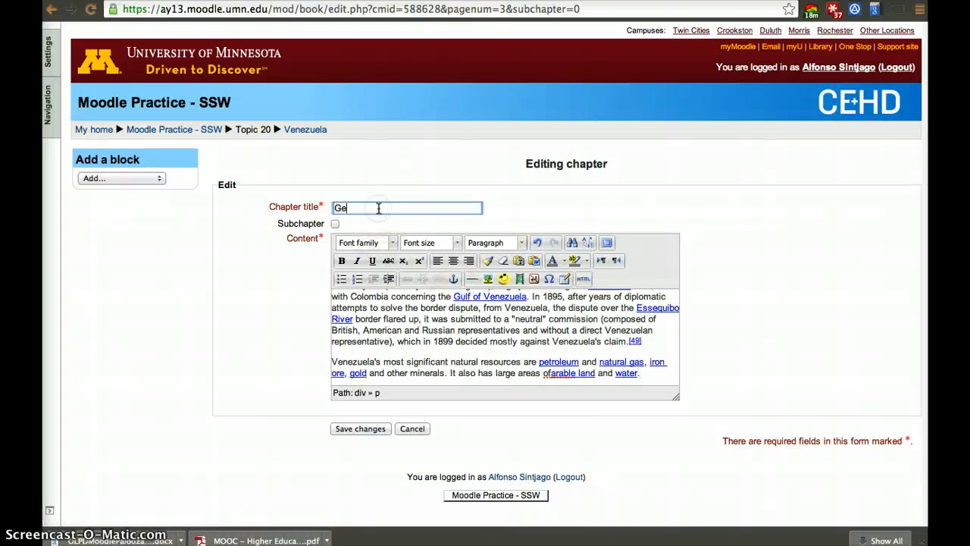
type("Geography")
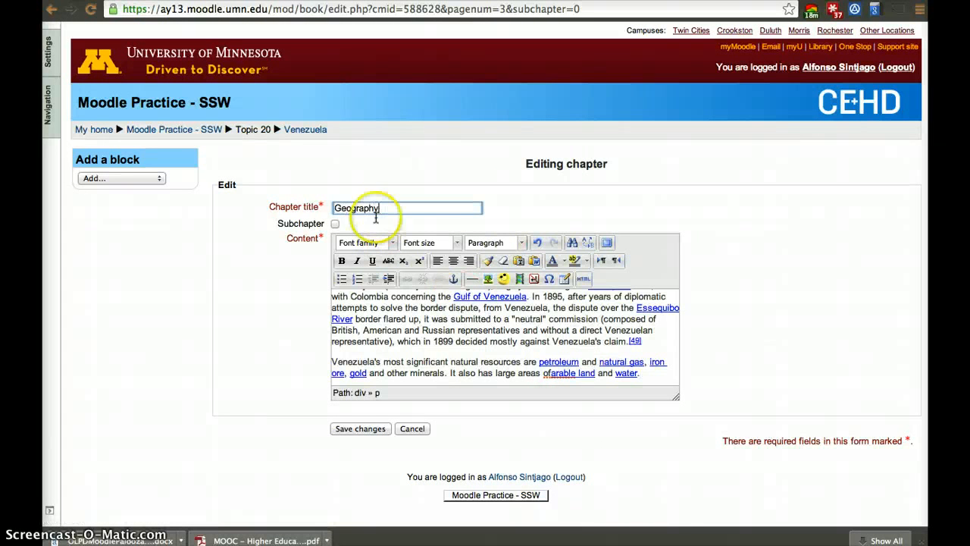
left_click(370, 431)
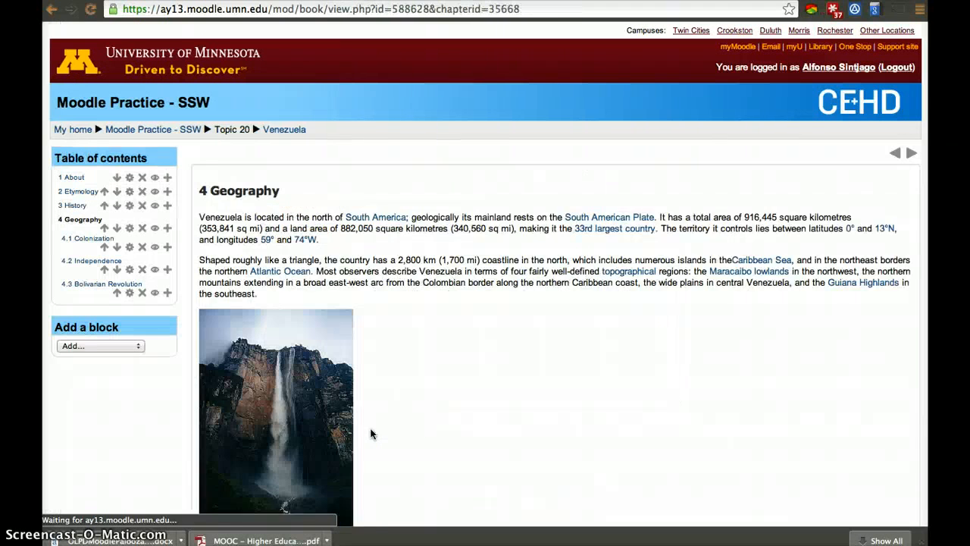
Reorder the table of contents so Colonization, Independence and Bolivarian Revolution sit under History, with Geography after them
left_click(139, 229)
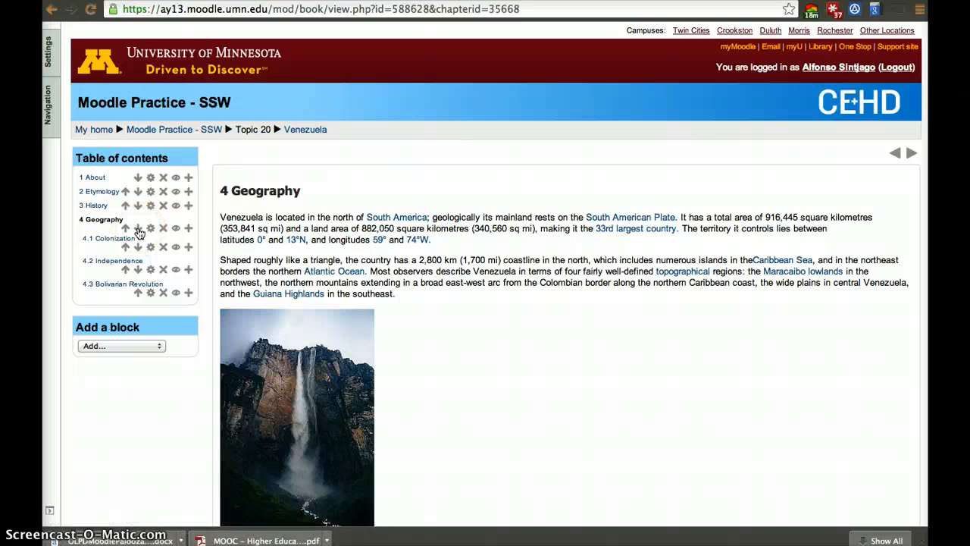
left_click(139, 230)
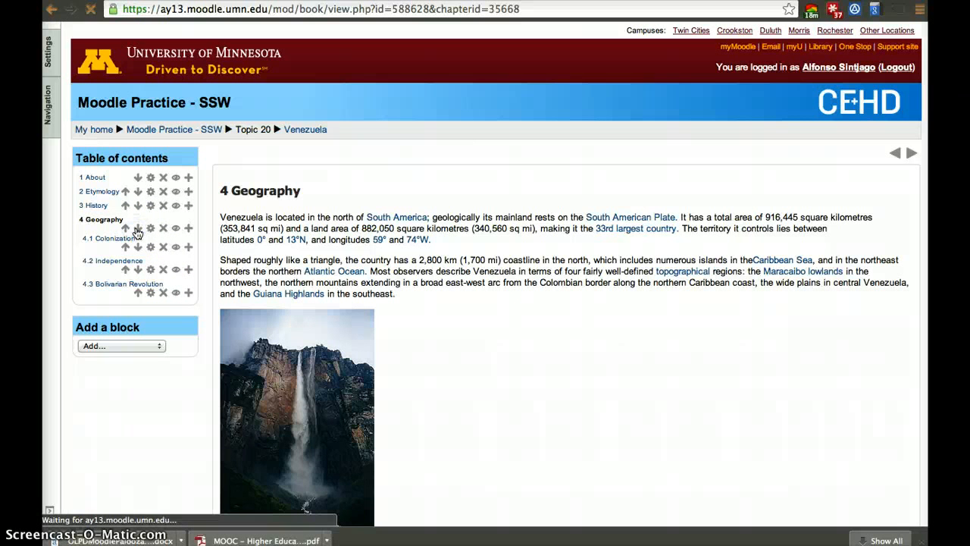
left_click(137, 247)
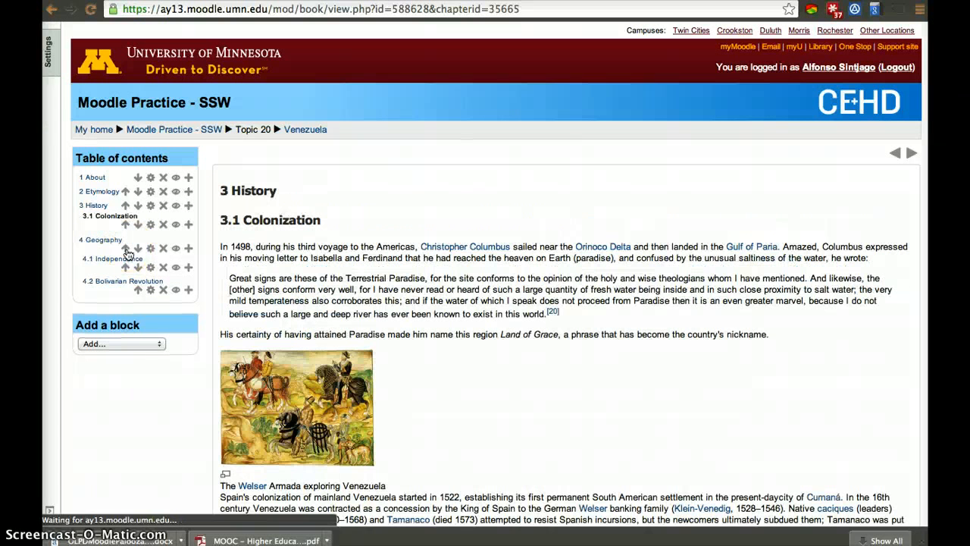
left_click(127, 266)
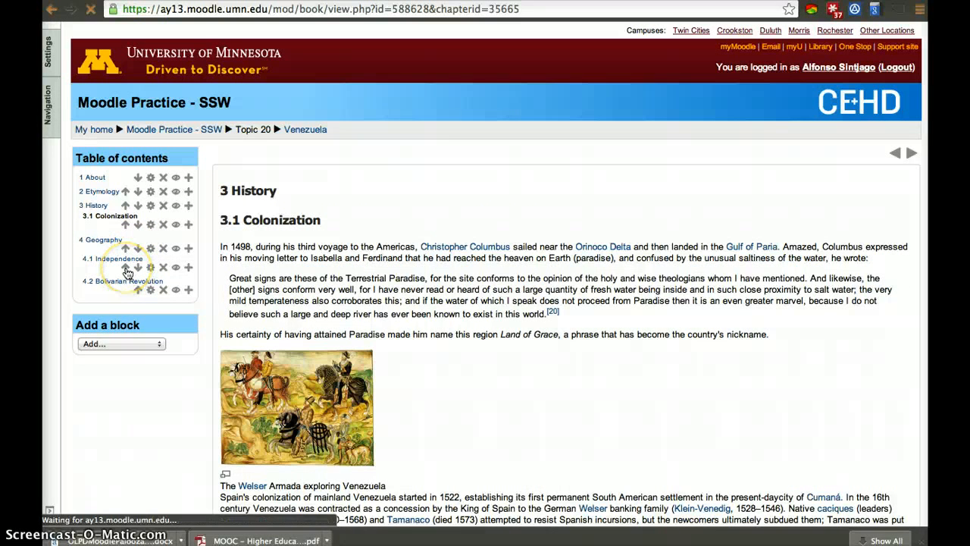
left_click(136, 294)
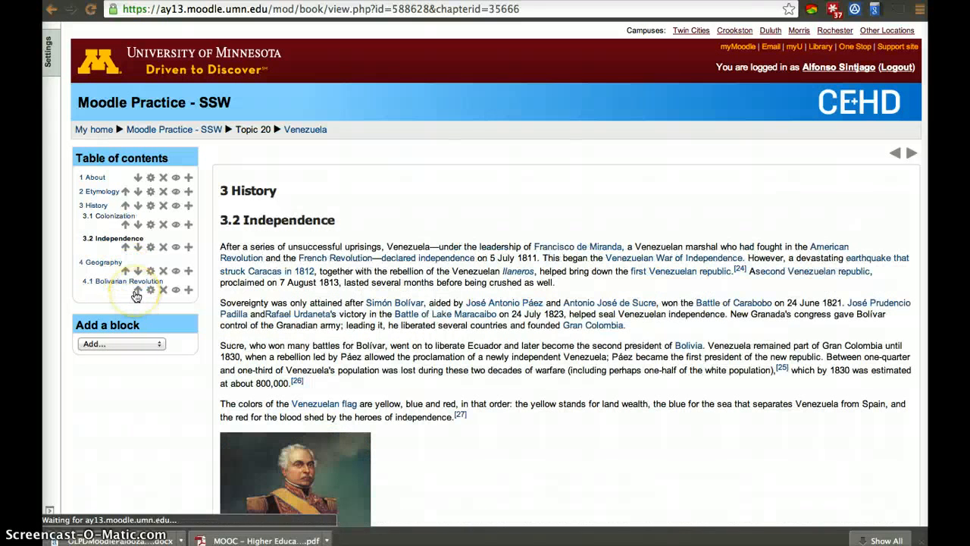
left_click(137, 294)
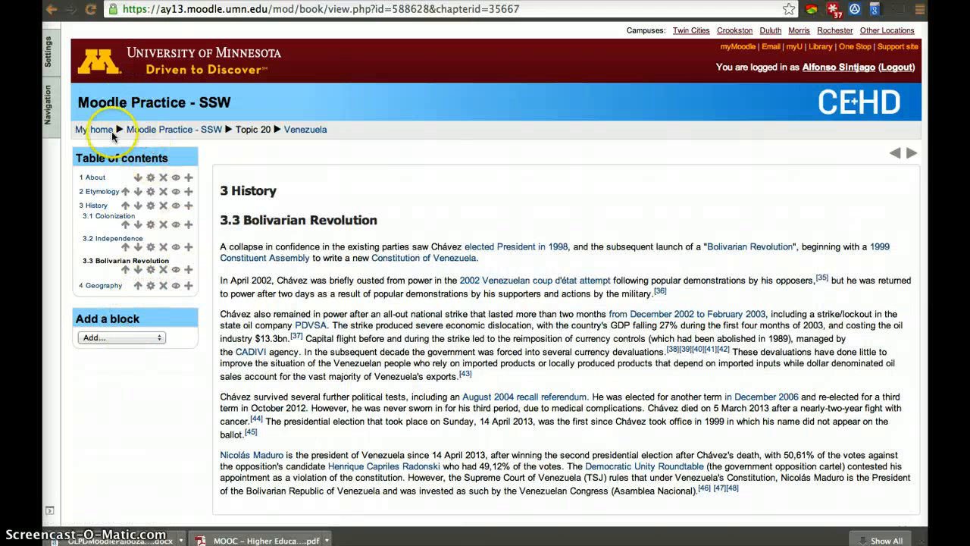
Hide the History chapter with its subchapters and switch to the Student role
left_click(177, 210)
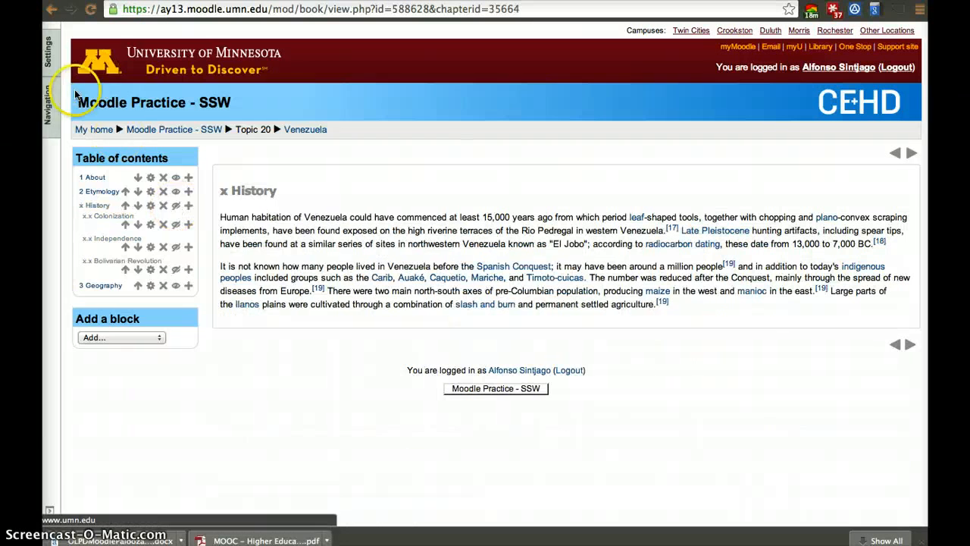
mouse_move(53, 68)
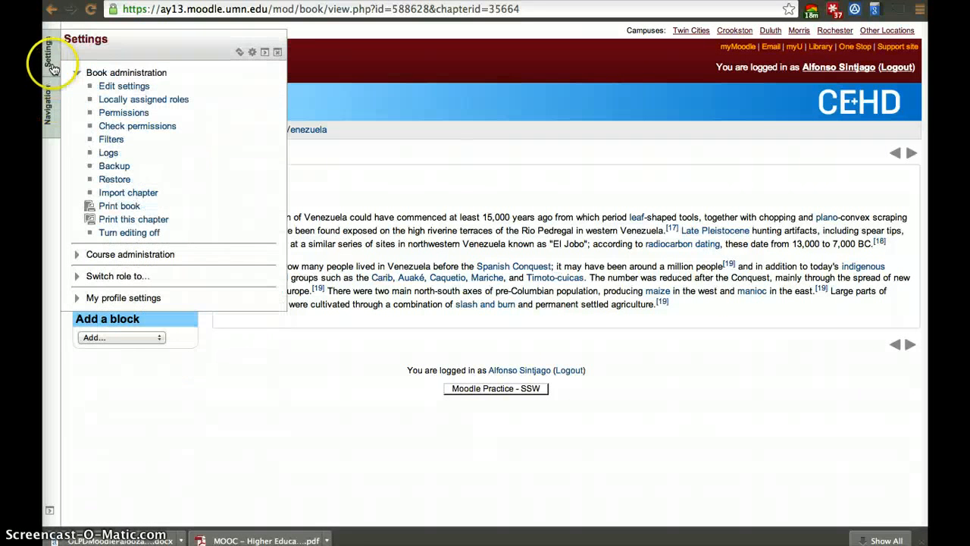
mouse_move(52, 117)
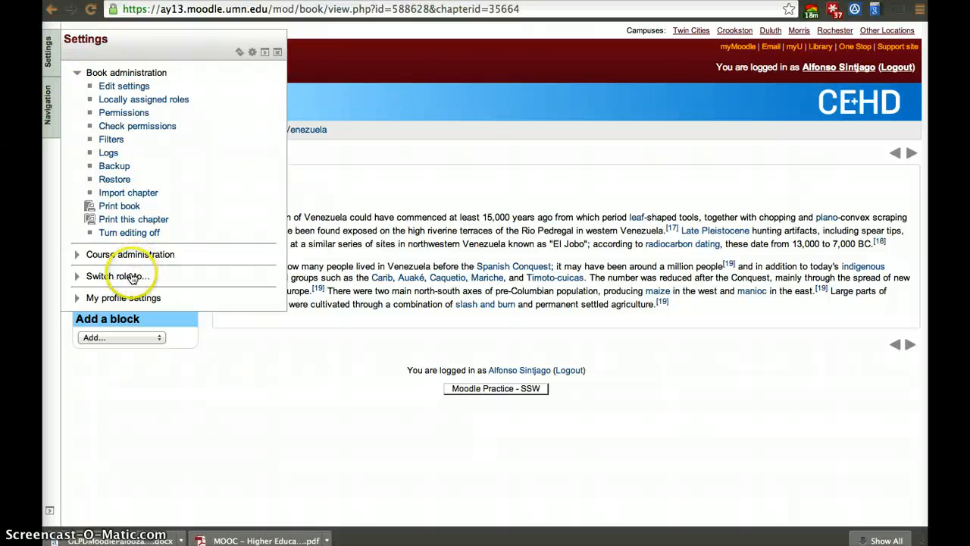
left_click(131, 278)
left_click(121, 302)
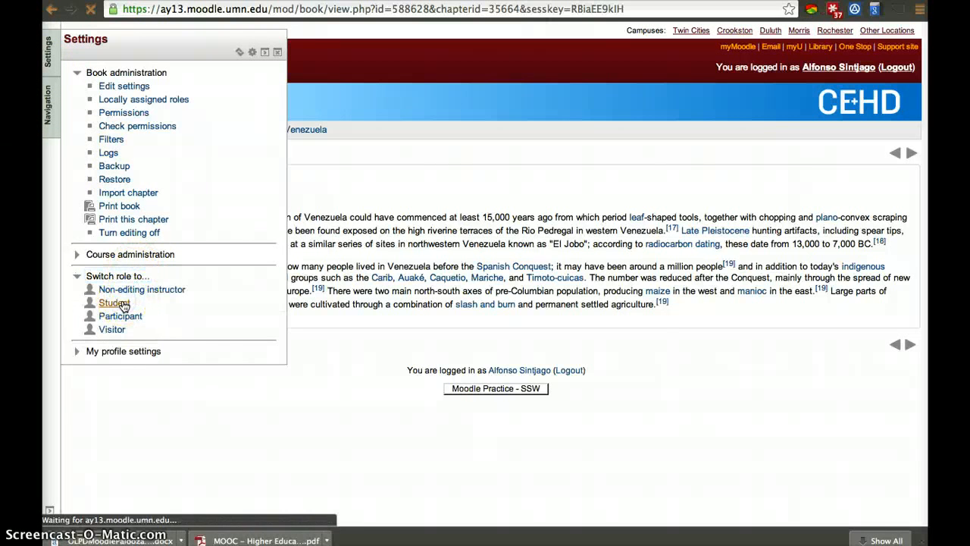
Go back through the home page to the Moodle Practice - SSW course and open the Venezuela book as a student
left_click(129, 166)
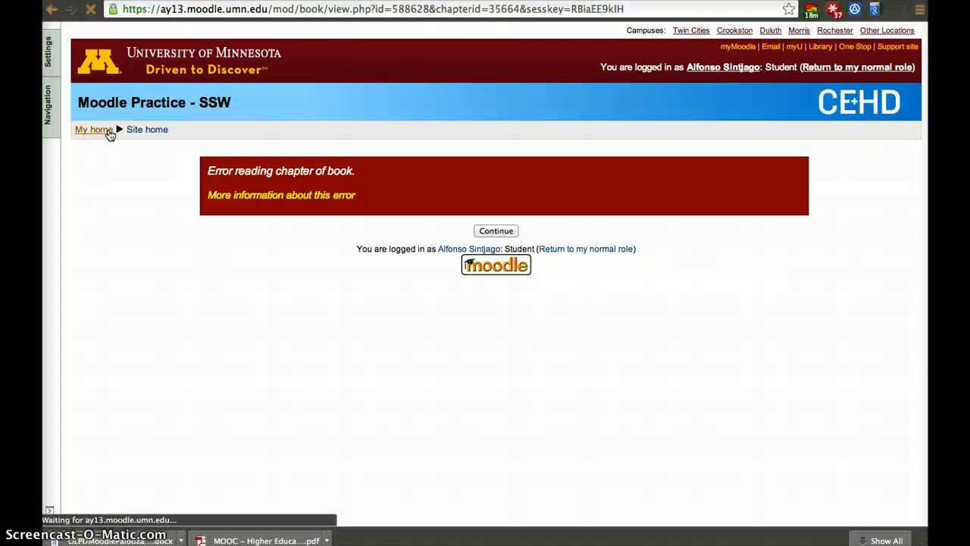
left_click(134, 130)
scroll(189, 287, "down", 1)
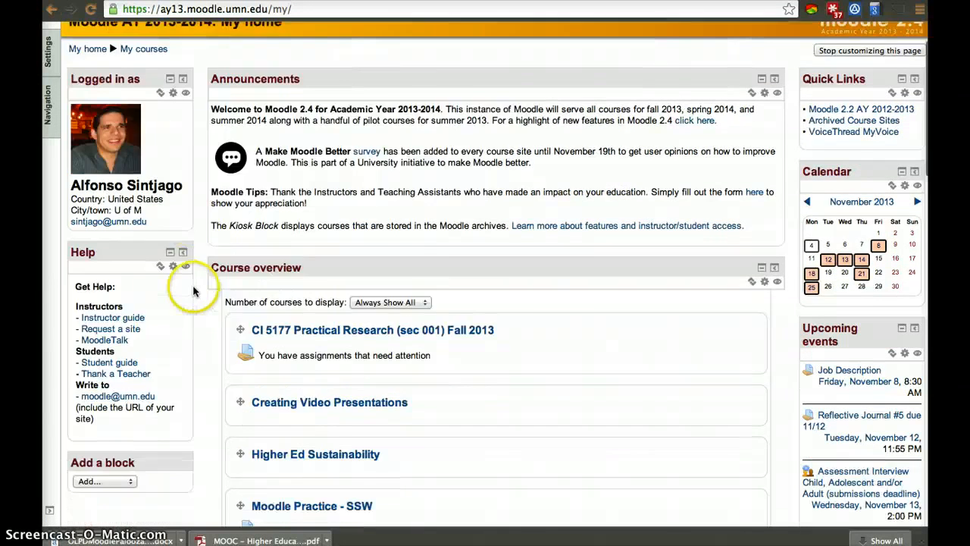
scroll(193, 291, "down", 3)
left_click(302, 383)
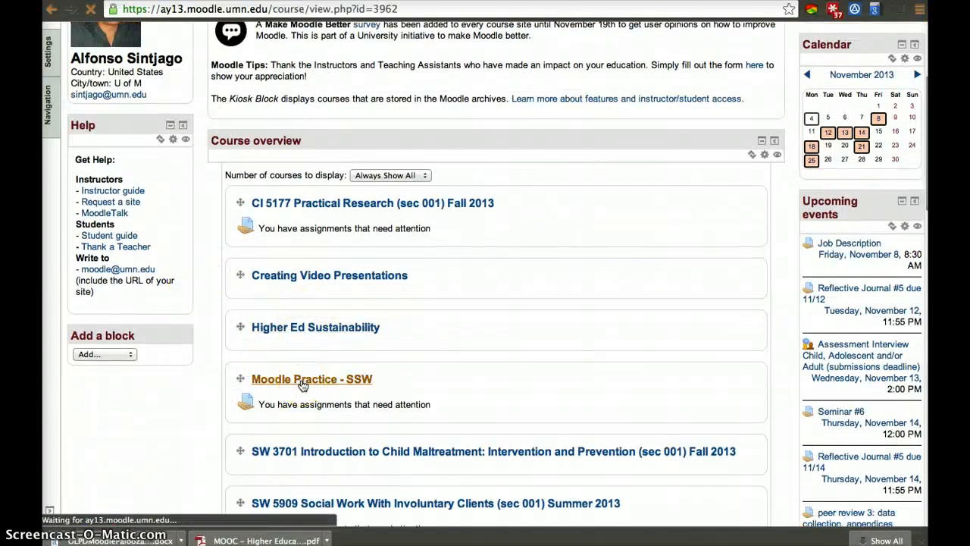
scroll(302, 366, "down", 15)
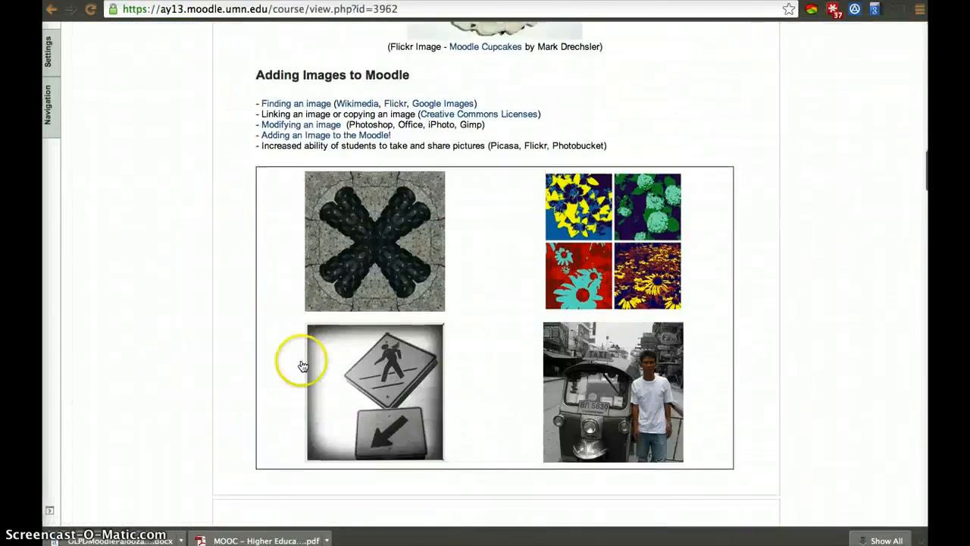
scroll(302, 366, "down", 15)
left_click(298, 453)
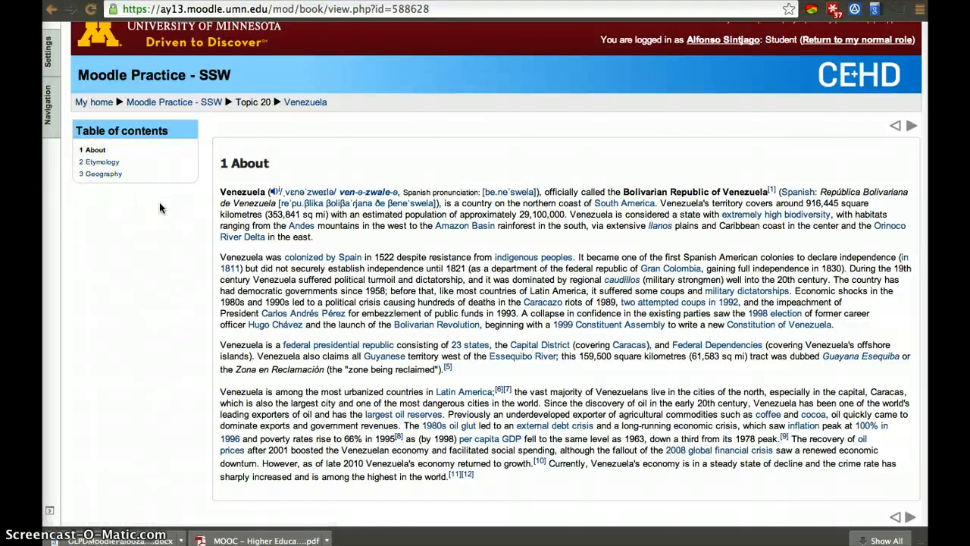
Page through the book's About, Etymology and Geography chapters in the student view
scroll(311, 223, "down", 2)
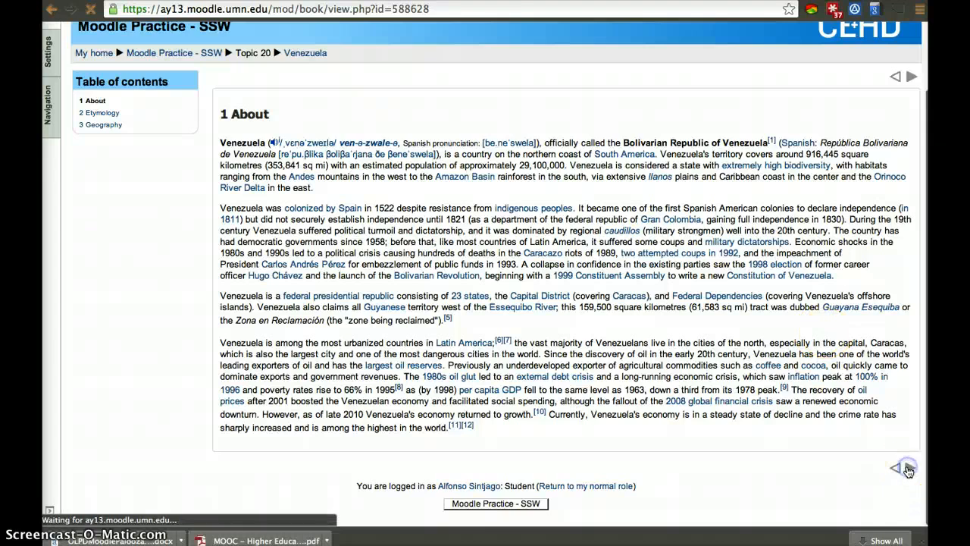
left_click(910, 467)
left_click(909, 341)
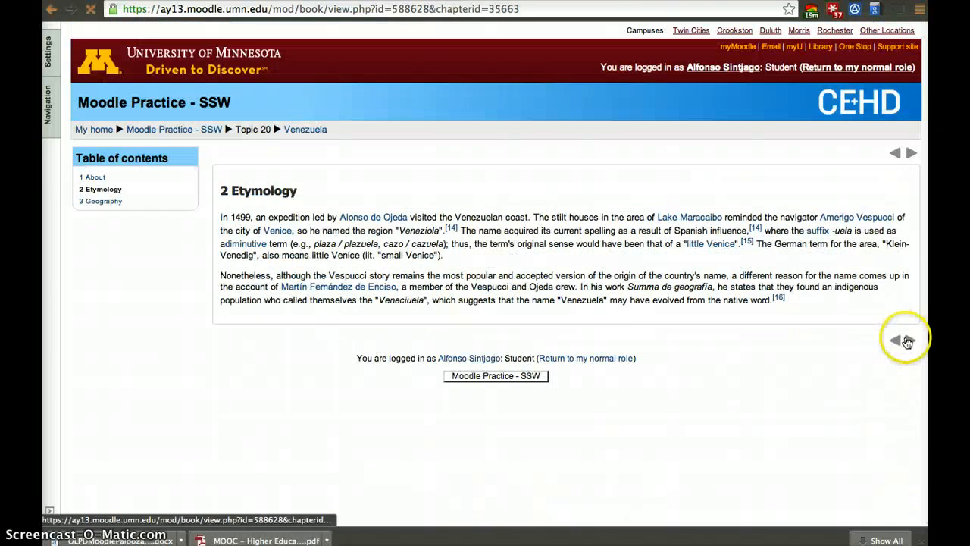
scroll(839, 379, "down", 5)
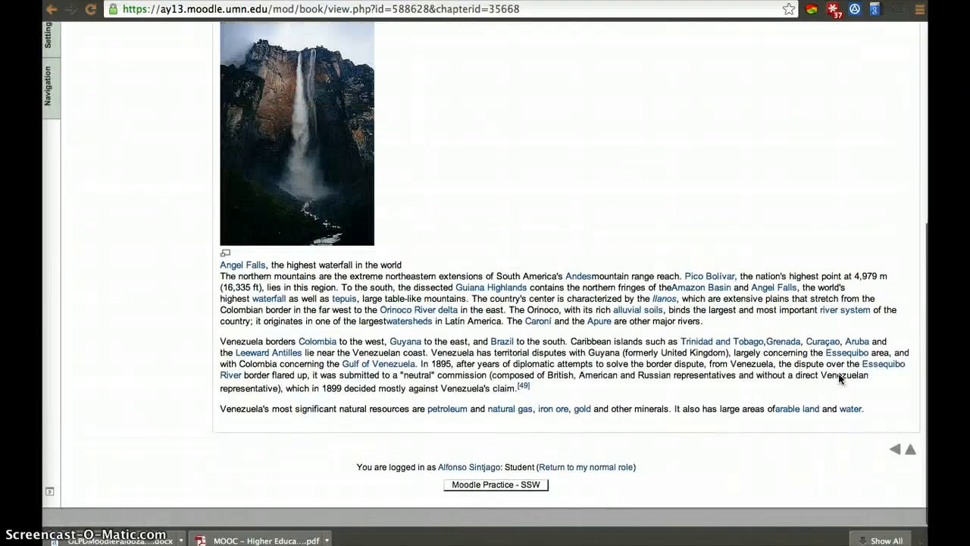
scroll(840, 379, "up", 5)
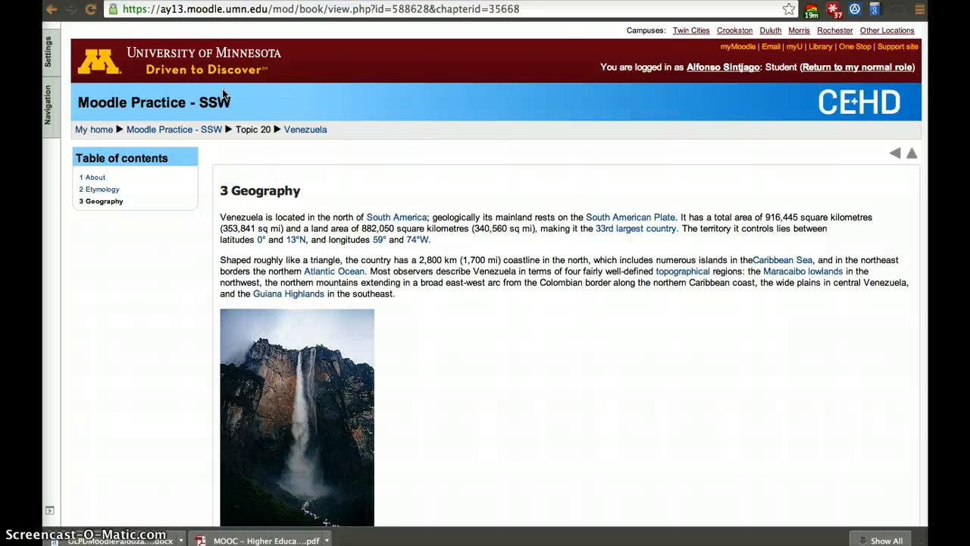
Open the printable version of the Geography chapter, widen its window, look through the text and close it
left_click(47, 97)
left_click(46, 50)
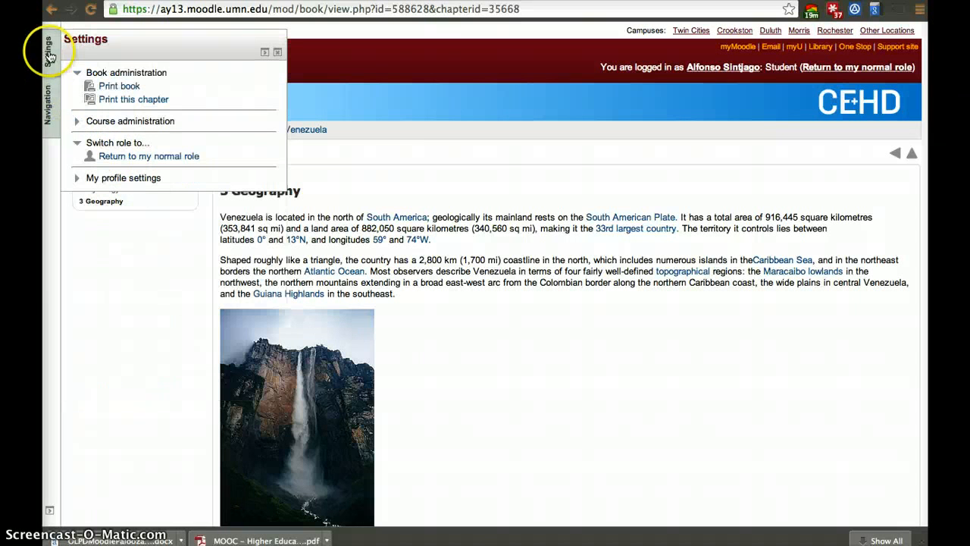
left_click(117, 100)
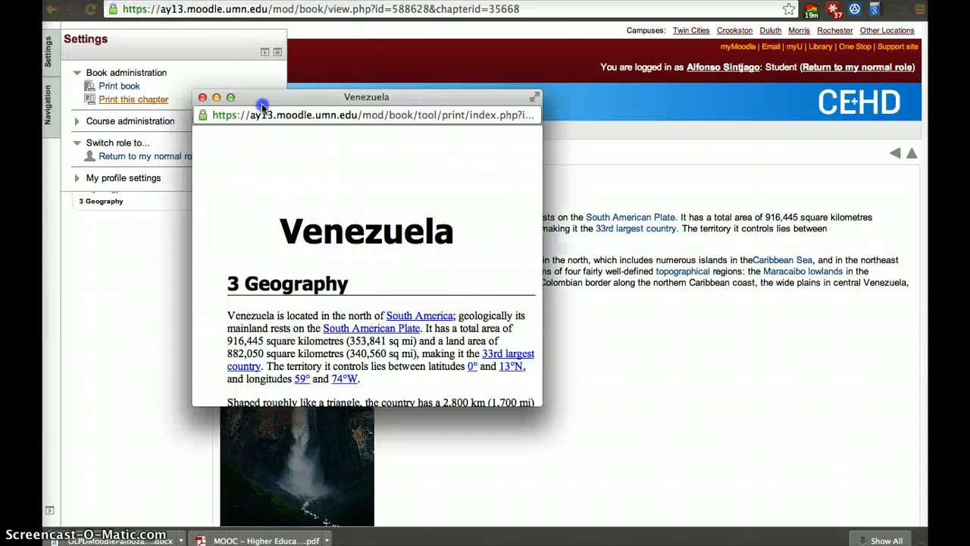
left_click_drag(262, 106, 291, 125)
scroll(340, 275, "down", 10)
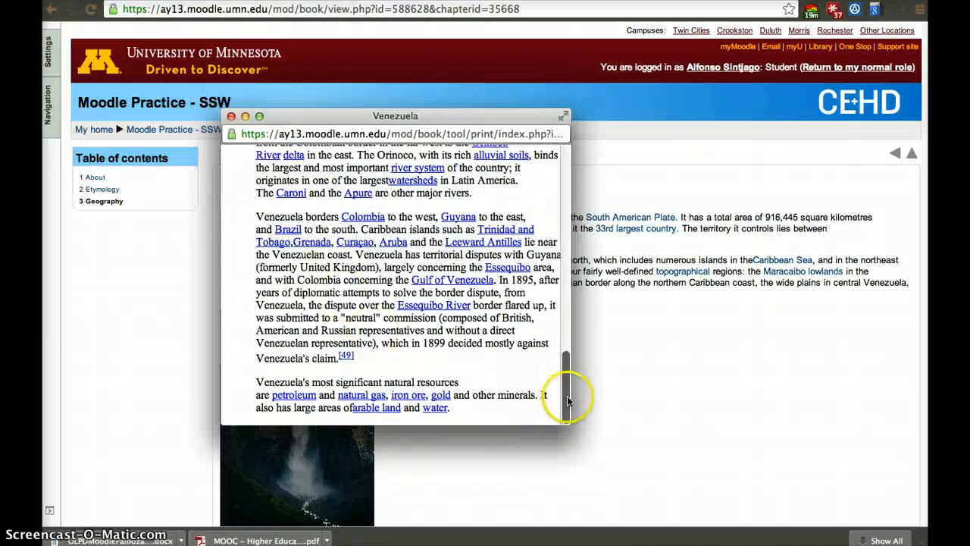
left_click_drag(569, 396, 852, 395)
scroll(668, 299, "up", 2)
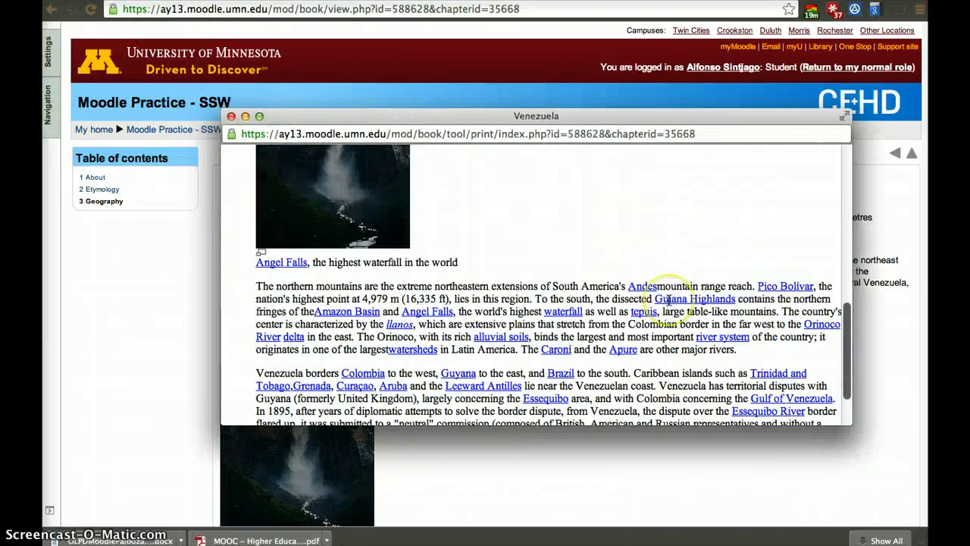
scroll(668, 299, "up", 10)
scroll(667, 303, "down", 15)
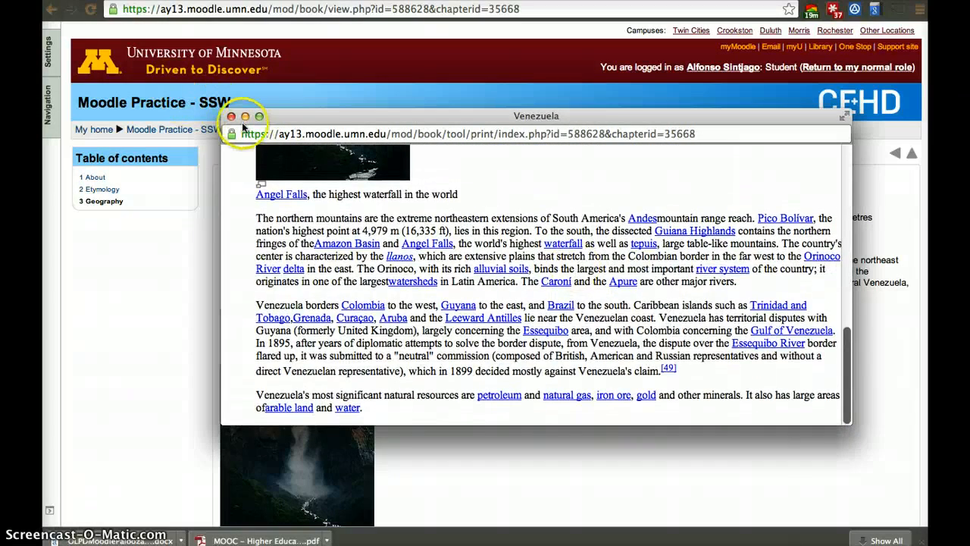
left_click(231, 116)
Open the printable version of the whole Venezuela book, widen its window, look through the chapters and close it
left_click(60, 62)
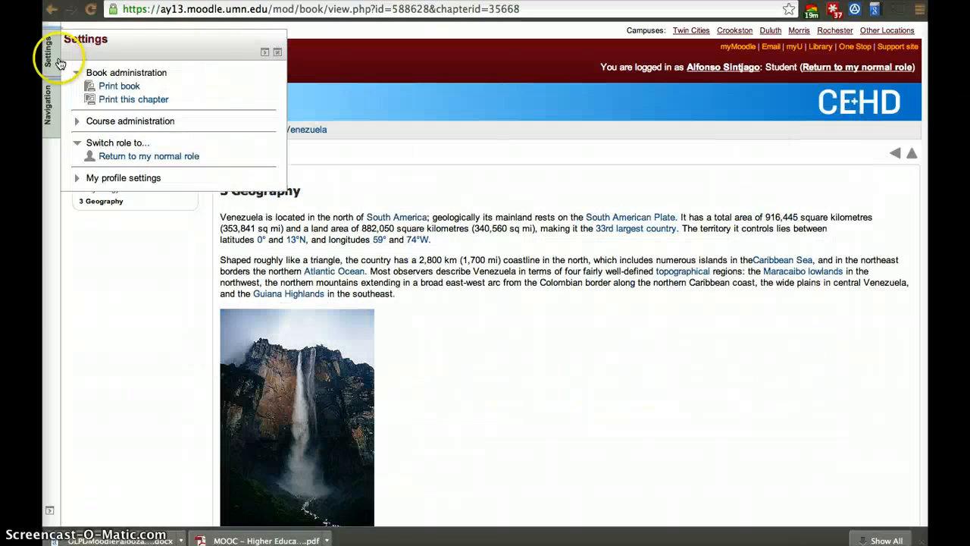
left_click(91, 144)
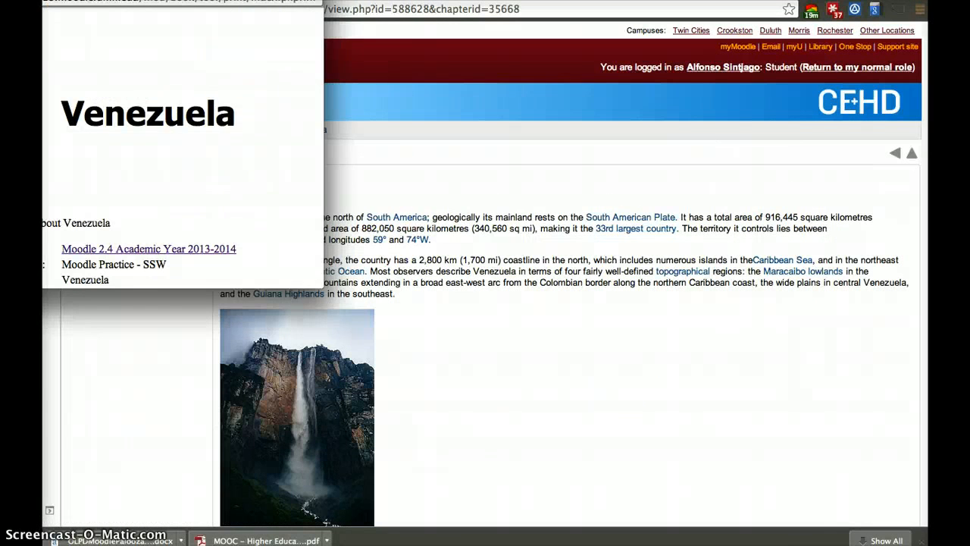
scroll(455, 260, "down", 10)
scroll(454, 260, "down", 10)
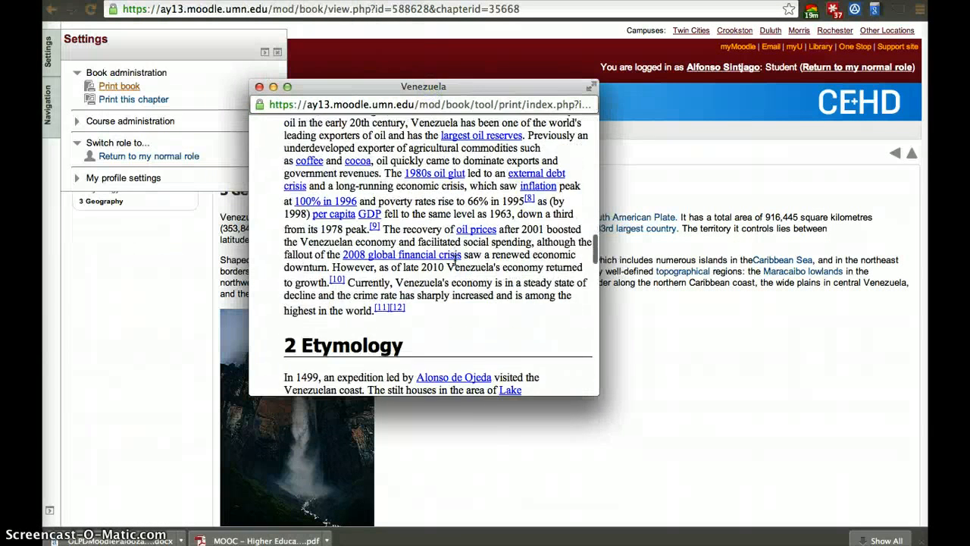
left_click_drag(684, 230, 879, 307)
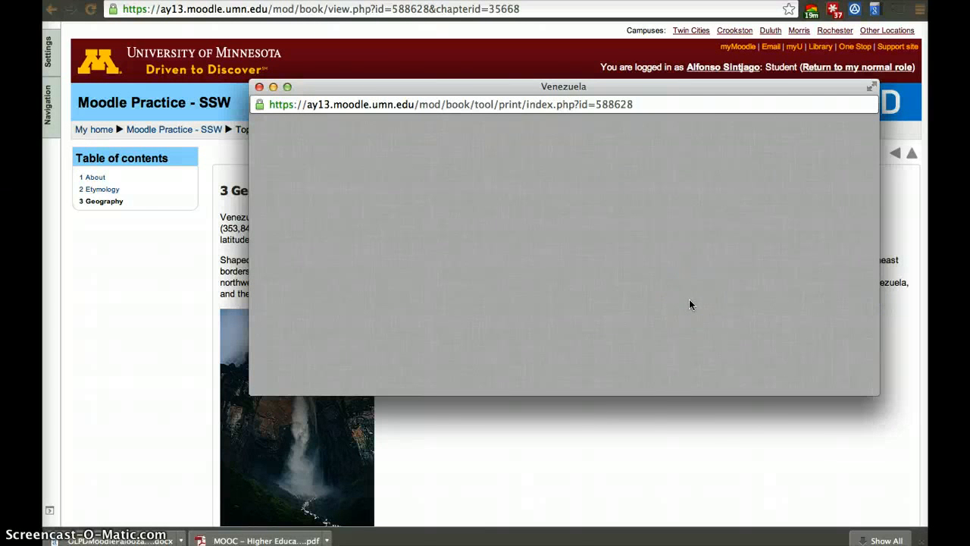
scroll(580, 222, "up", 15)
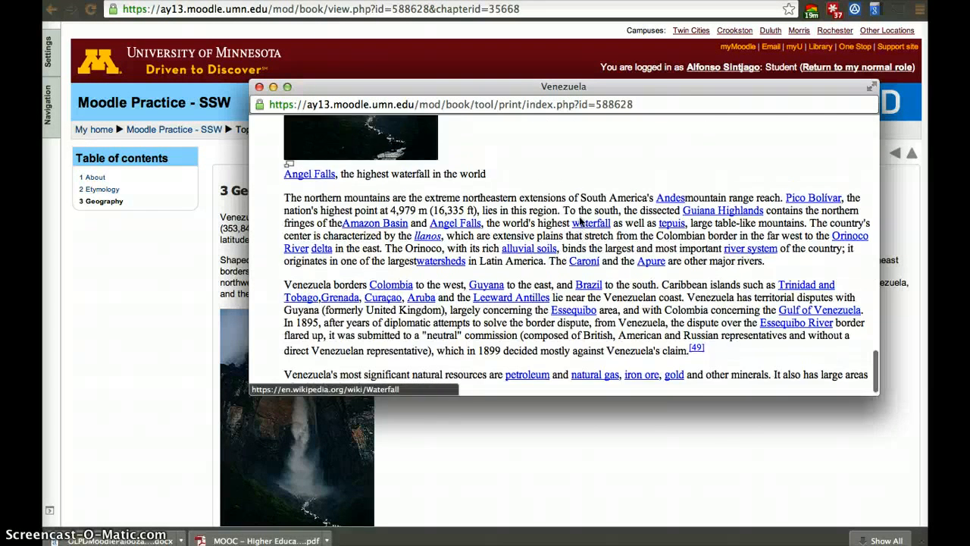
left_click(258, 87)
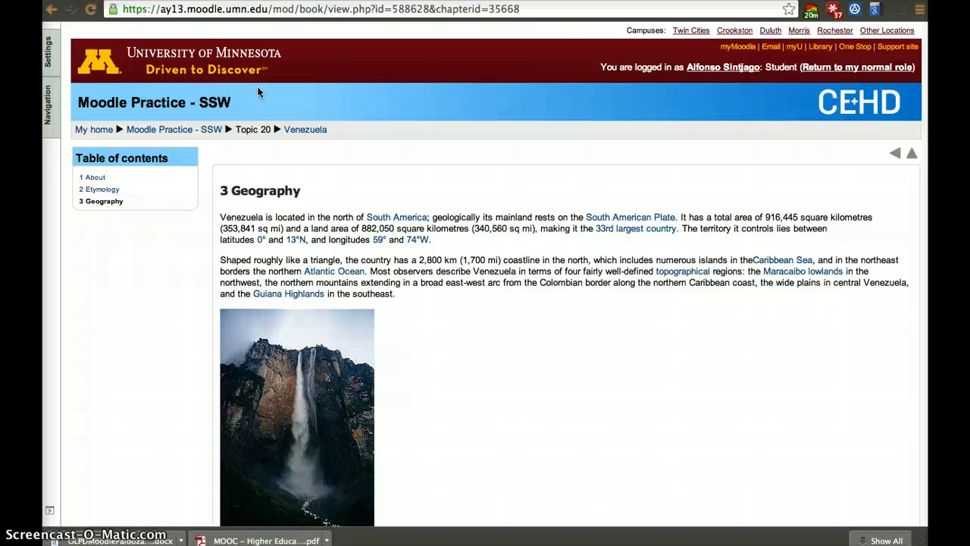
Return to the Moodle Practice - SSW course page, restore the normal role and turn editing on
left_click(178, 135)
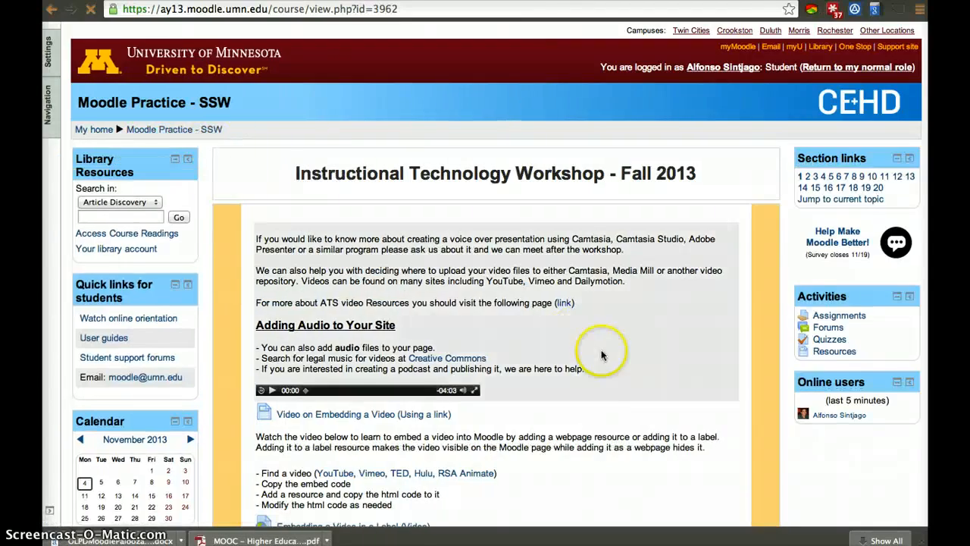
scroll(602, 353, "down", 5)
scroll(602, 353, "up", 5)
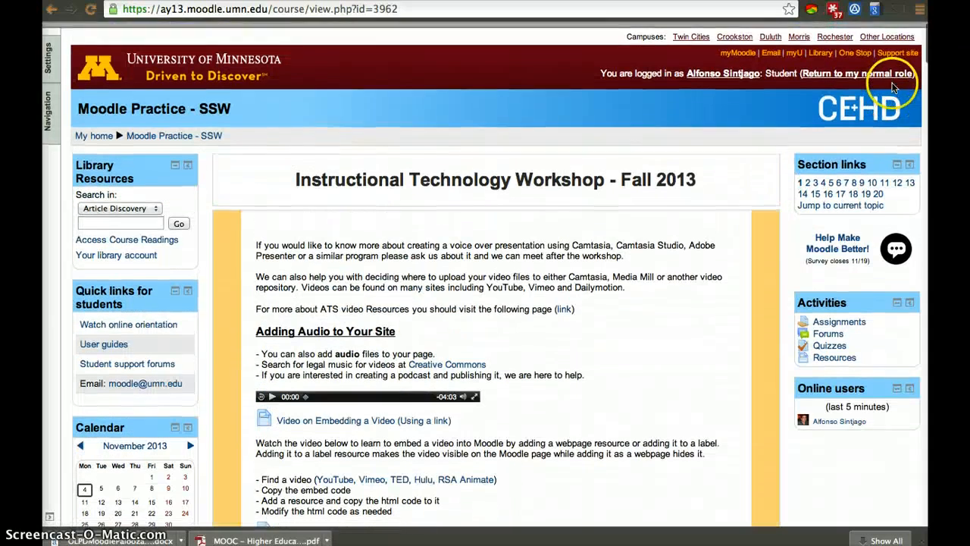
left_click(892, 76)
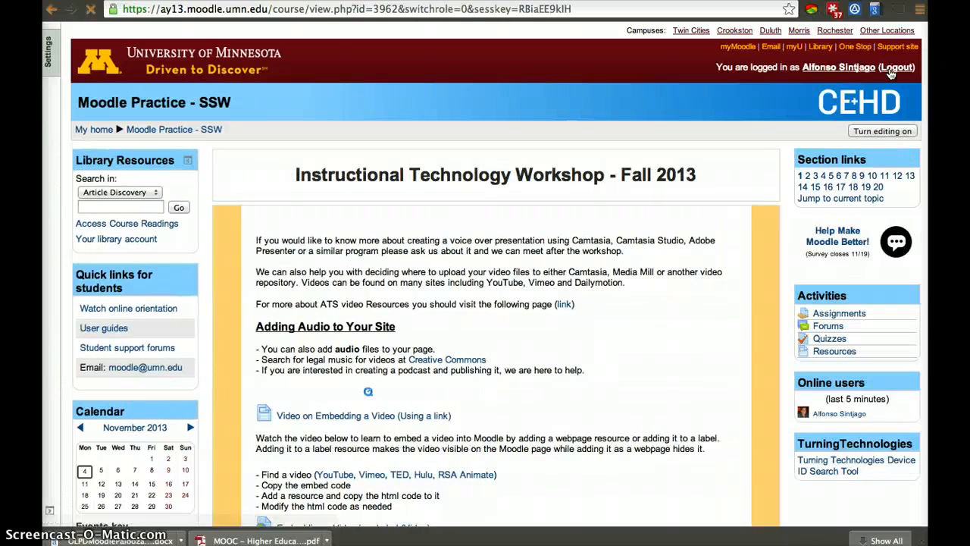
left_click(858, 114)
left_click(879, 131)
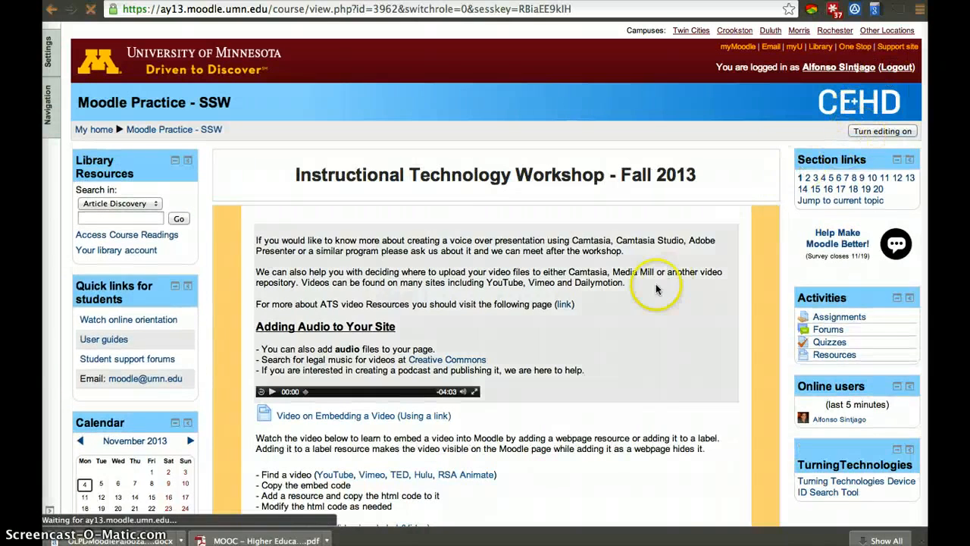
Examine the resource types available for adding to the course's first section, including Book, and close the list without adding anything
scroll(655, 284, "down", 5)
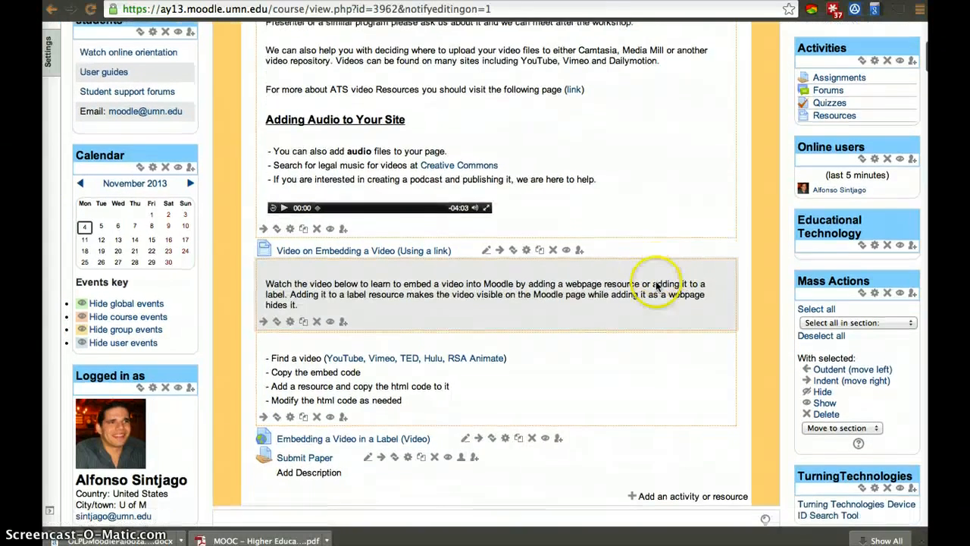
scroll(379, 337, "down", 5)
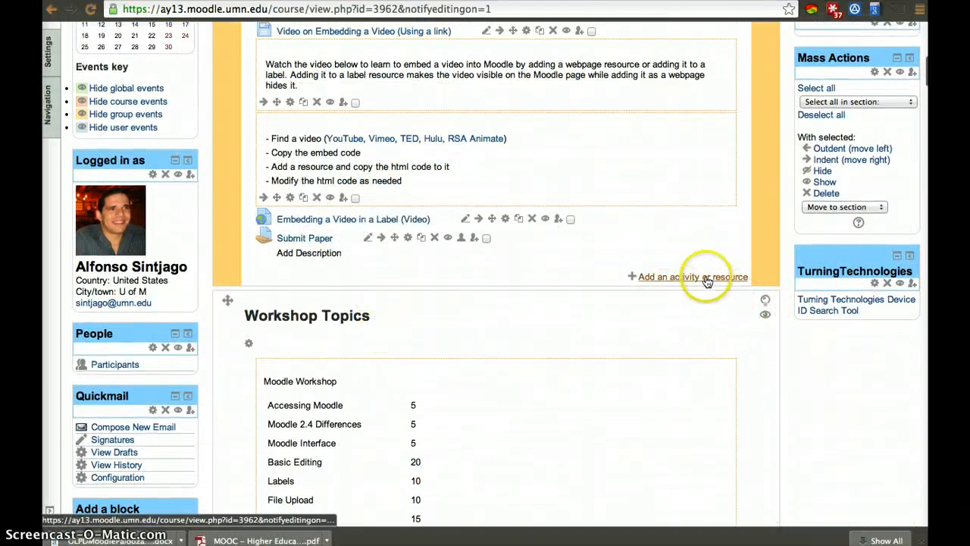
left_click(716, 277)
scroll(461, 395, "down", 5)
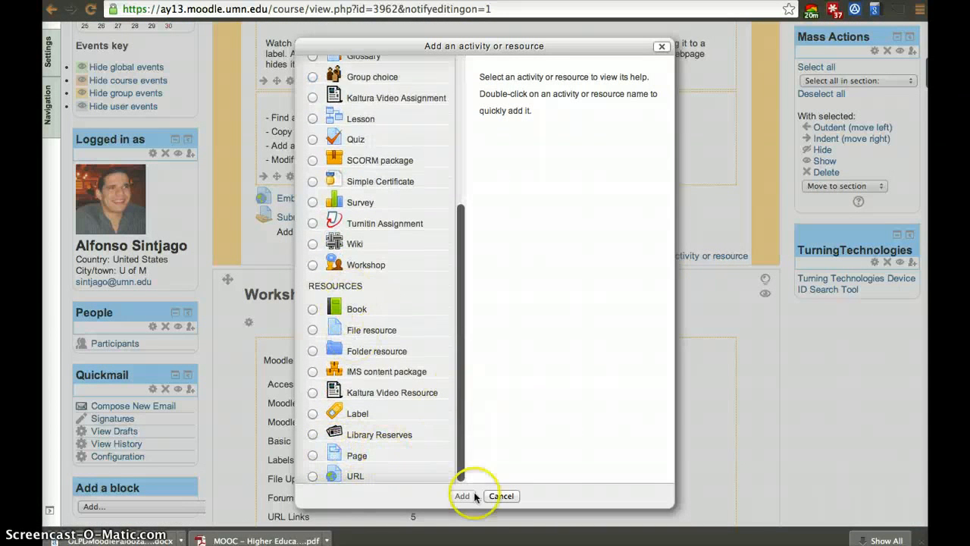
left_click(499, 497)
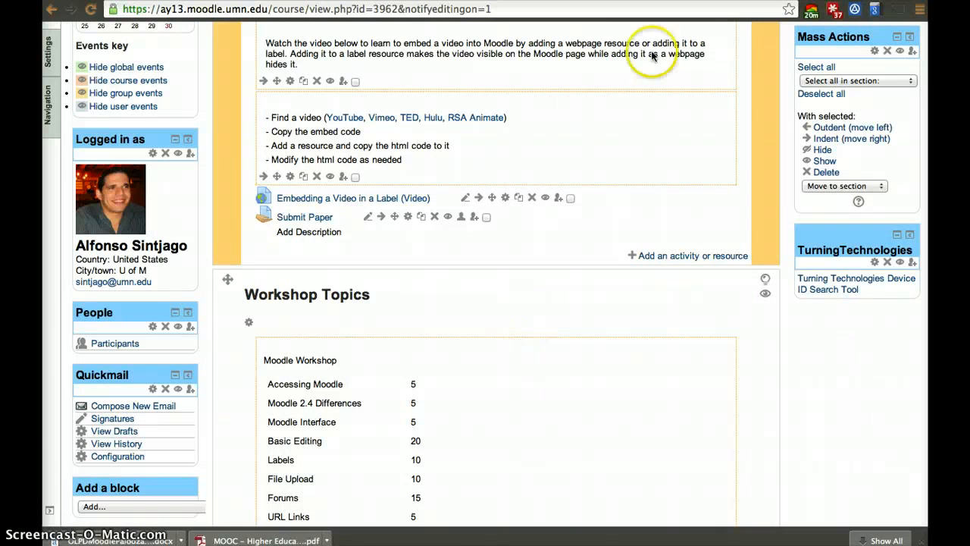